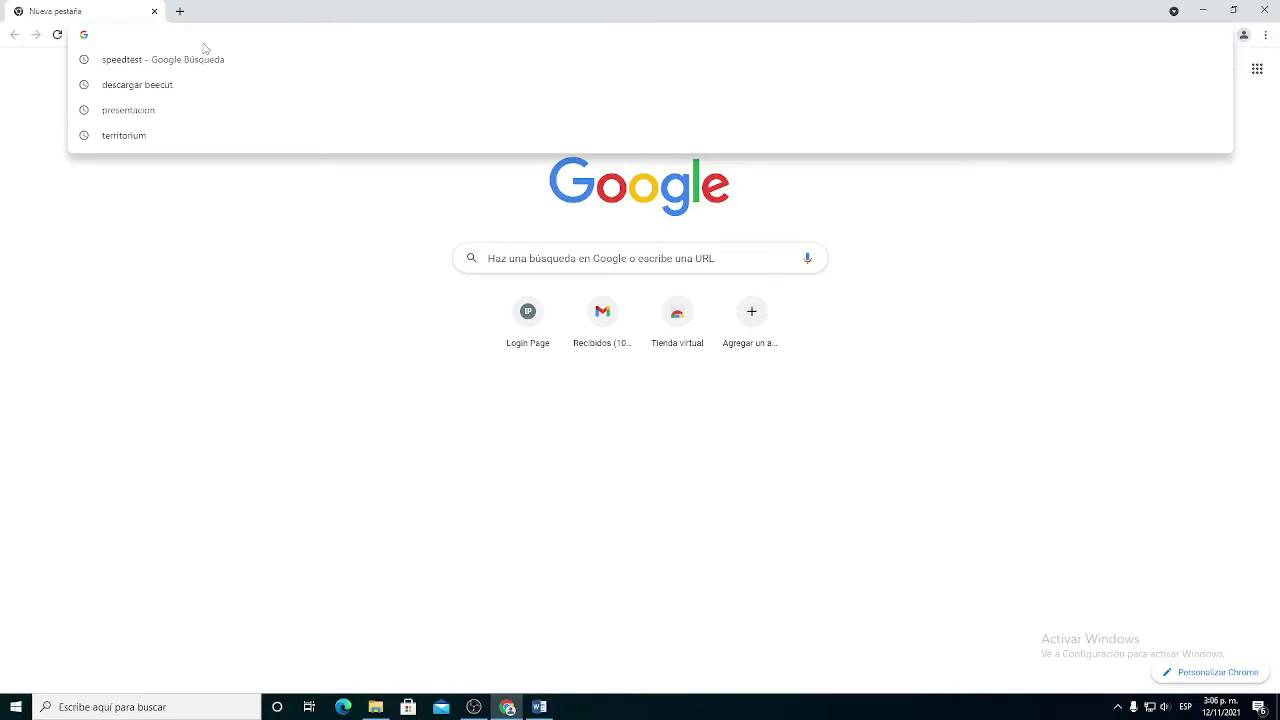
# Step: Load the router login page at 192.168.1.1 in Chrome
pyautogui.write('192.168.')
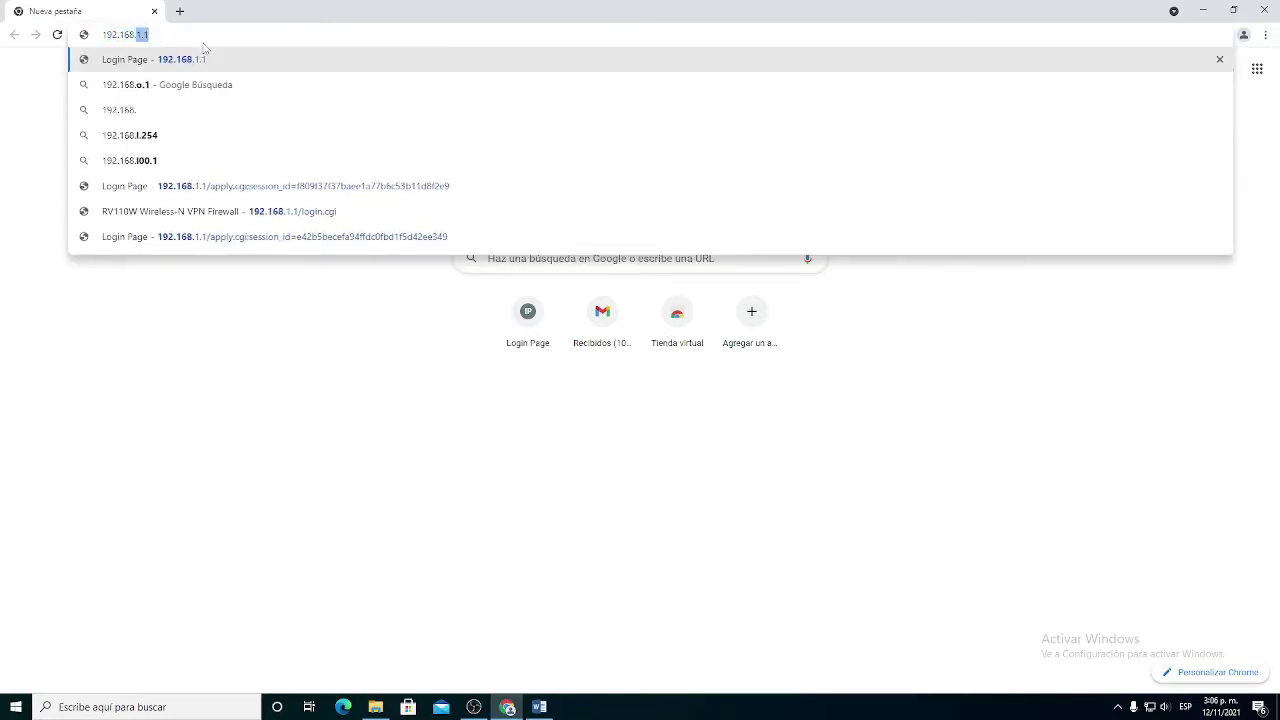
pyautogui.write('1.1')
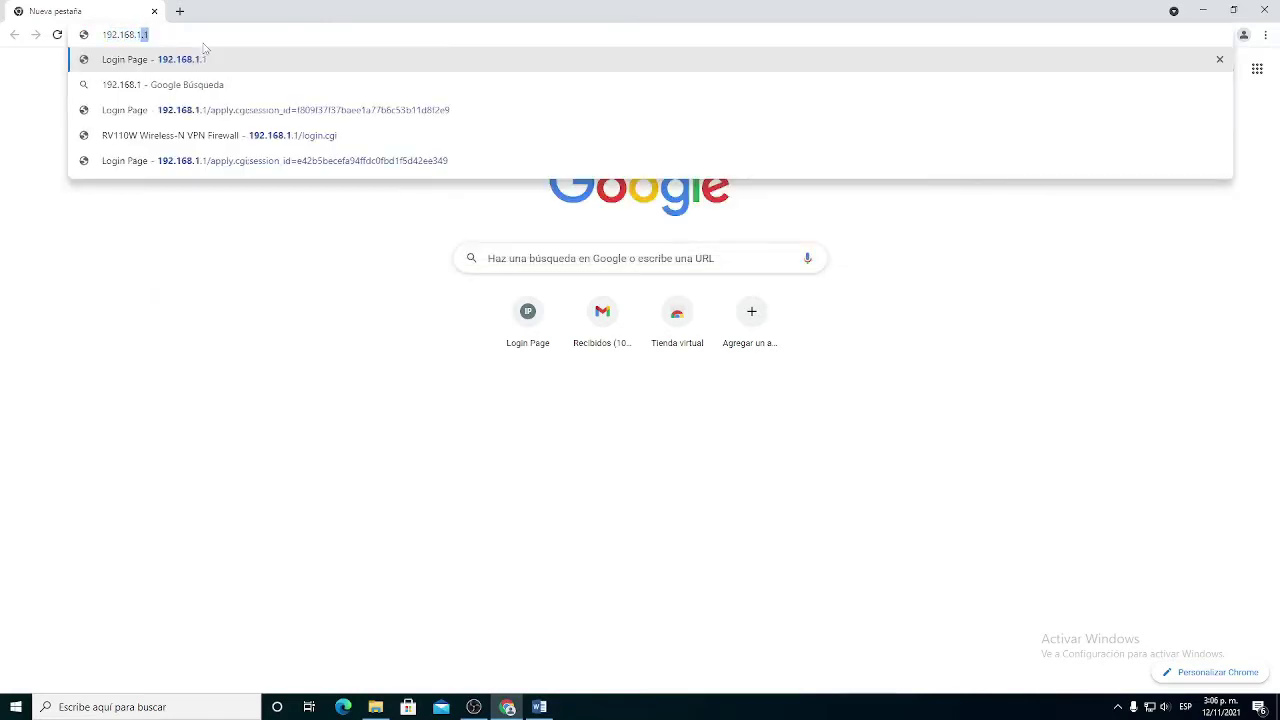
pyautogui.press('Return')
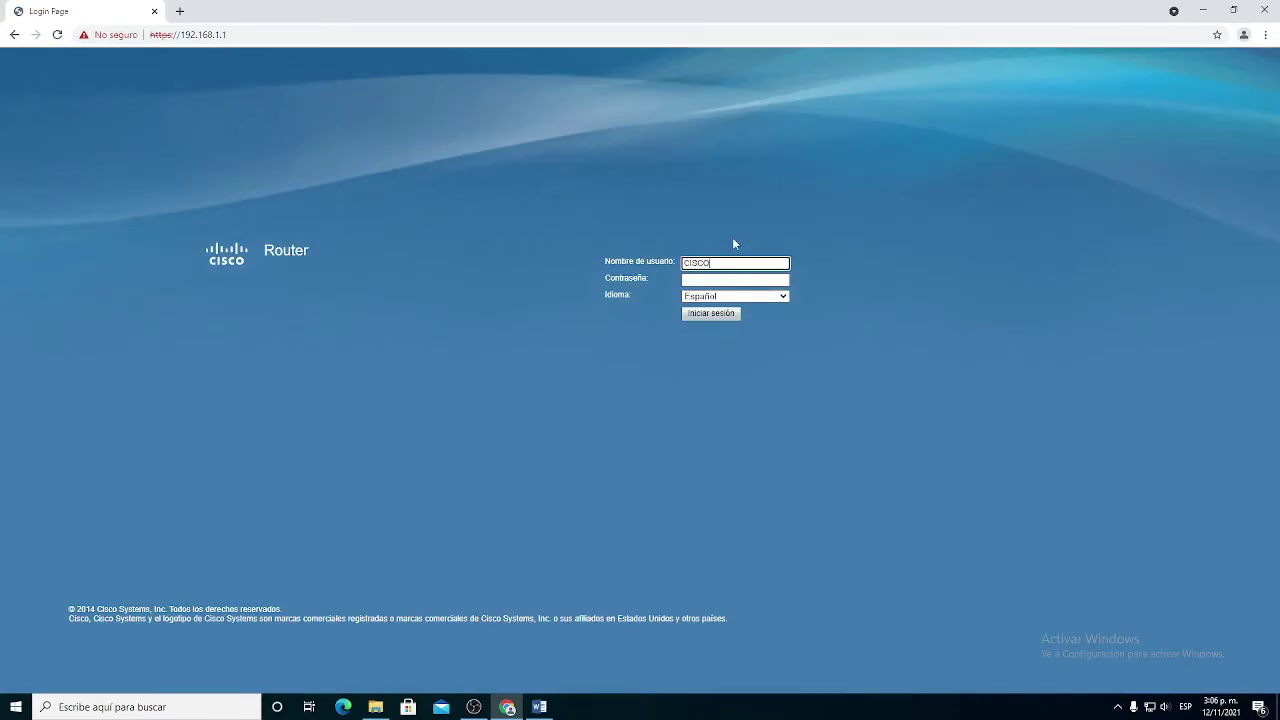
# Step: Sign in with the administrator username and password, then open the Redes section
pyautogui.press('Tab')
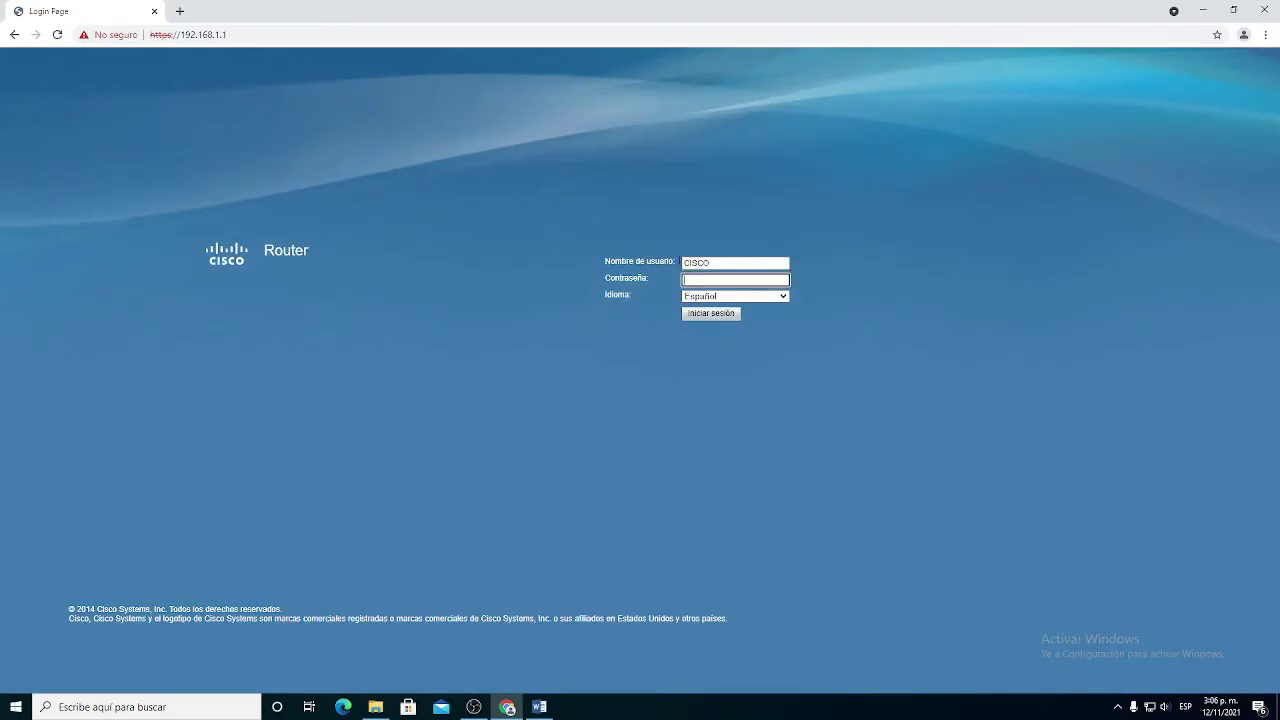
pyautogui.hotkey('shift', 'Tab')
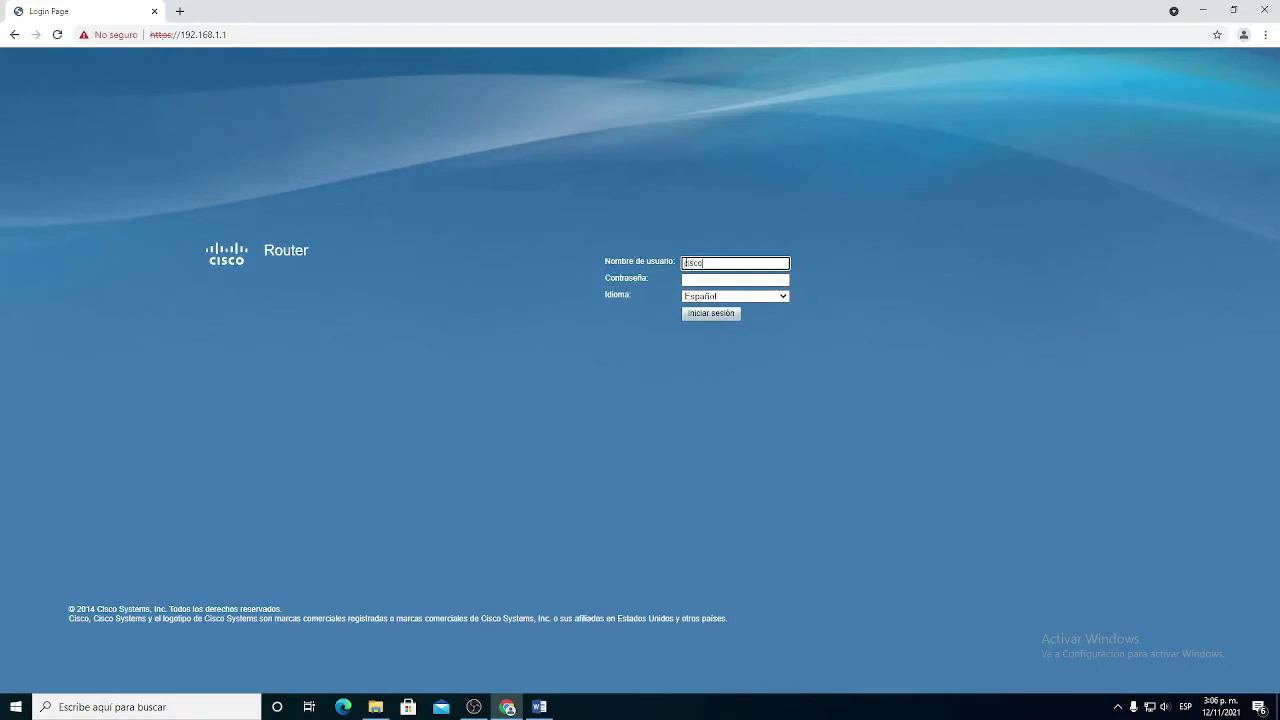
pyautogui.press('Tab')
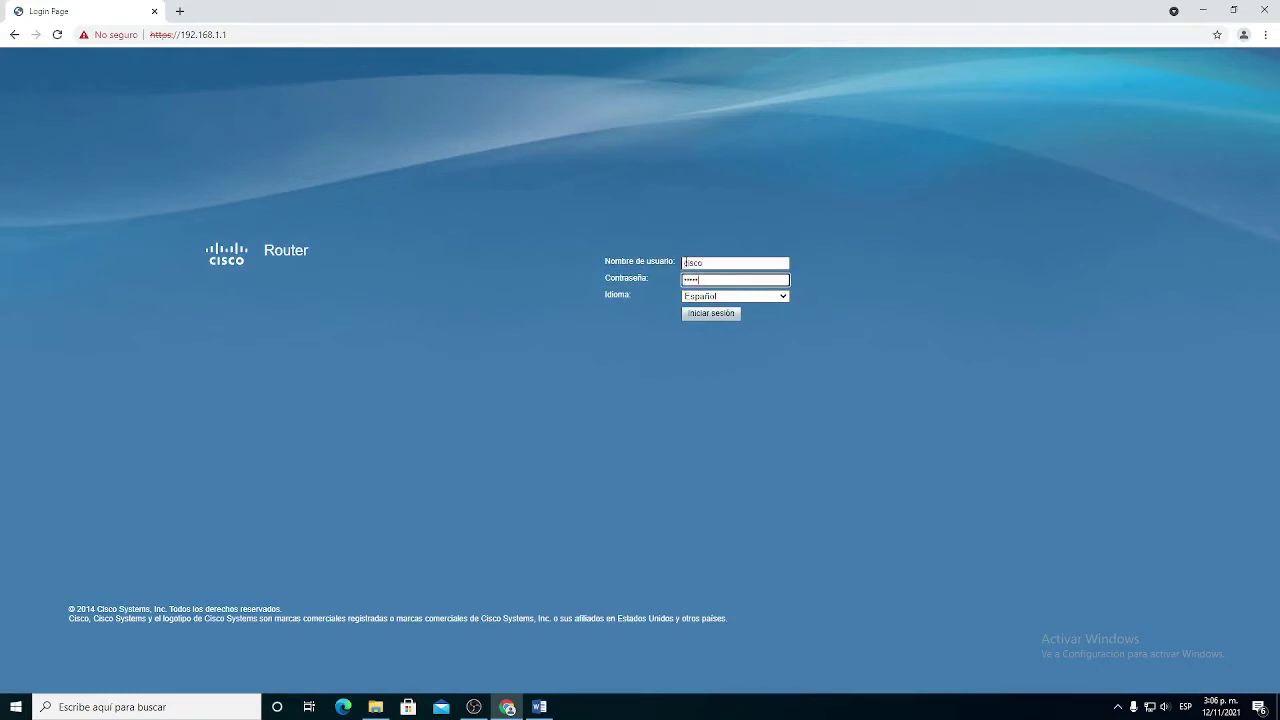
pyautogui.press('Return')
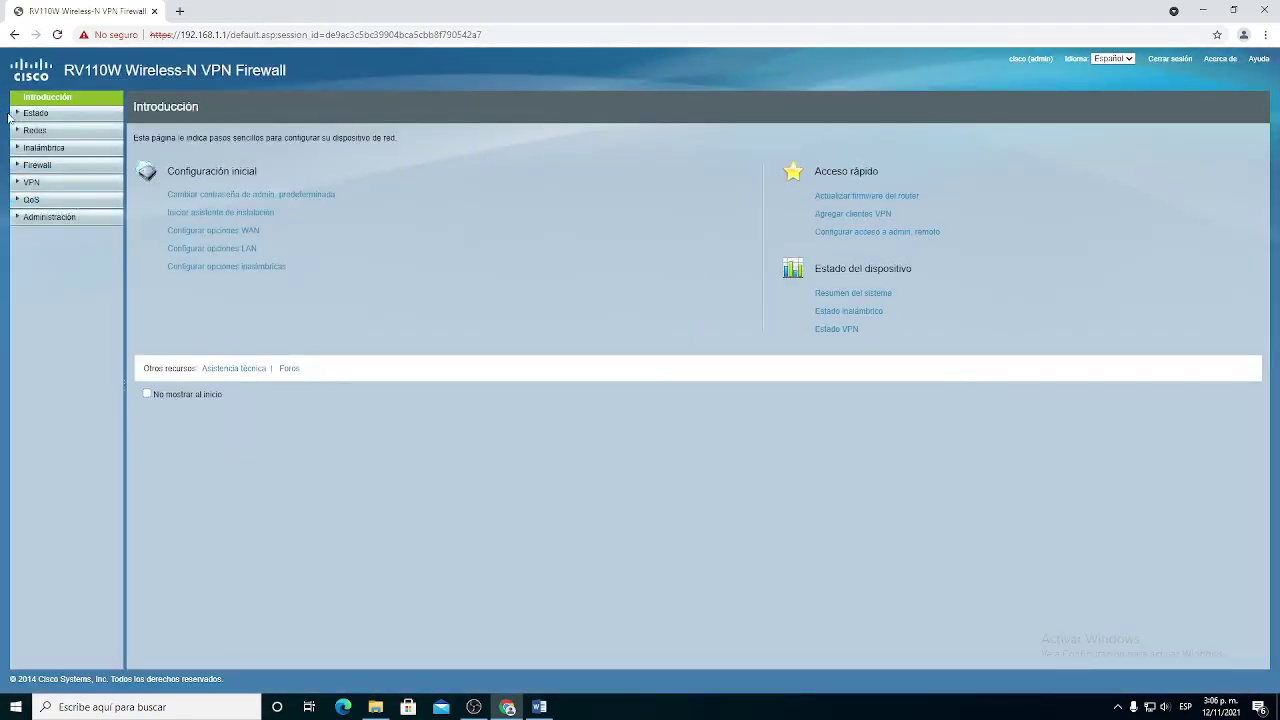
pyautogui.click(34, 130)
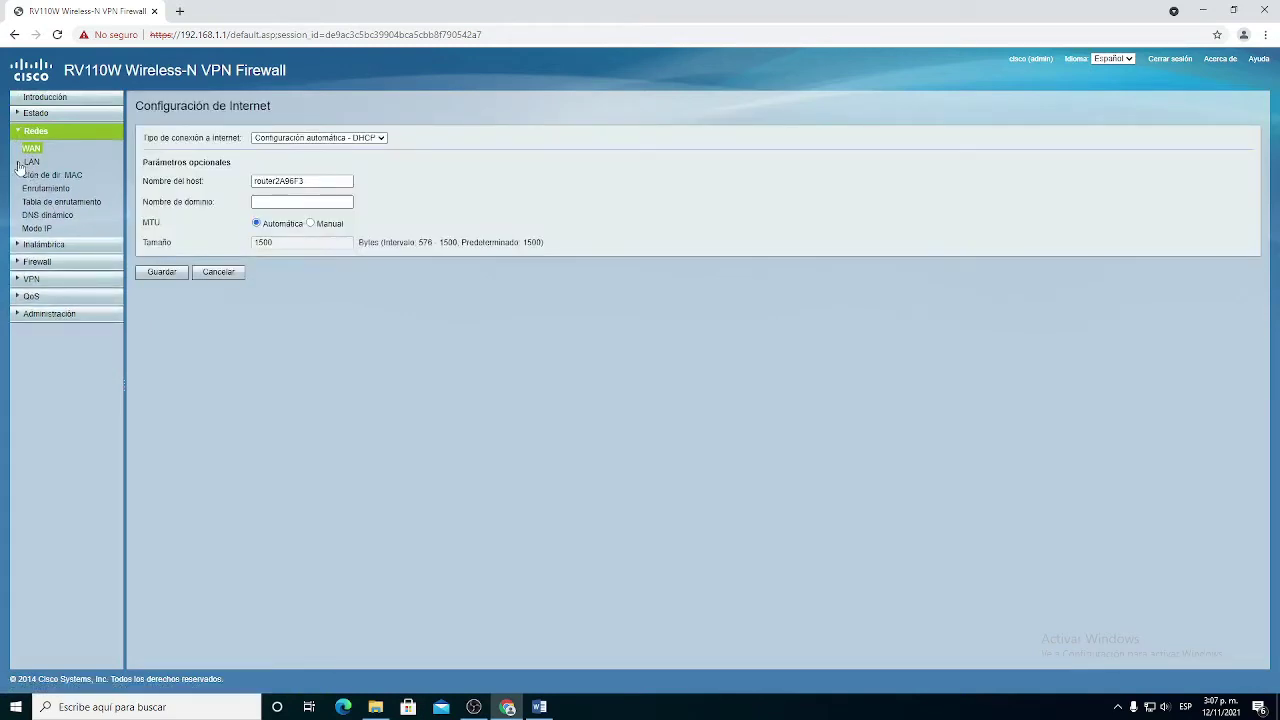
# Step: Add VLAN 10 described 'invitados' to the LAN VLAN membership table and save it
pyautogui.click(30, 162)
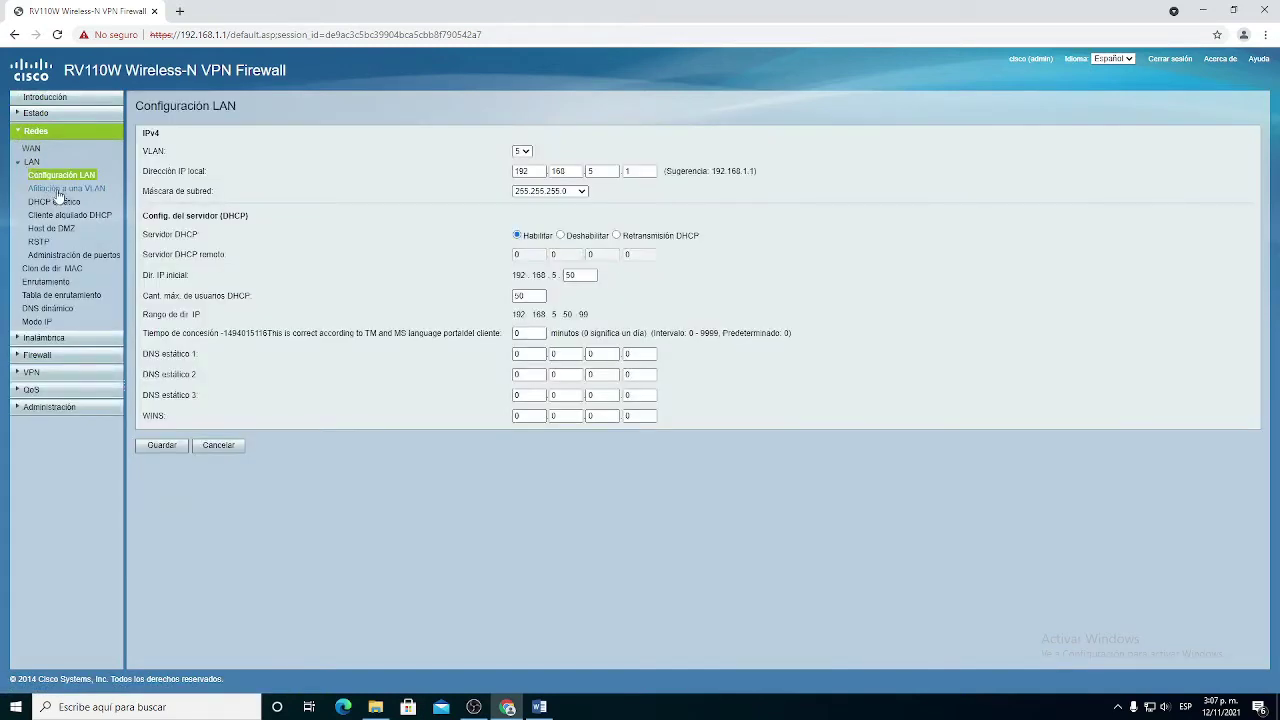
pyautogui.click(88, 191)
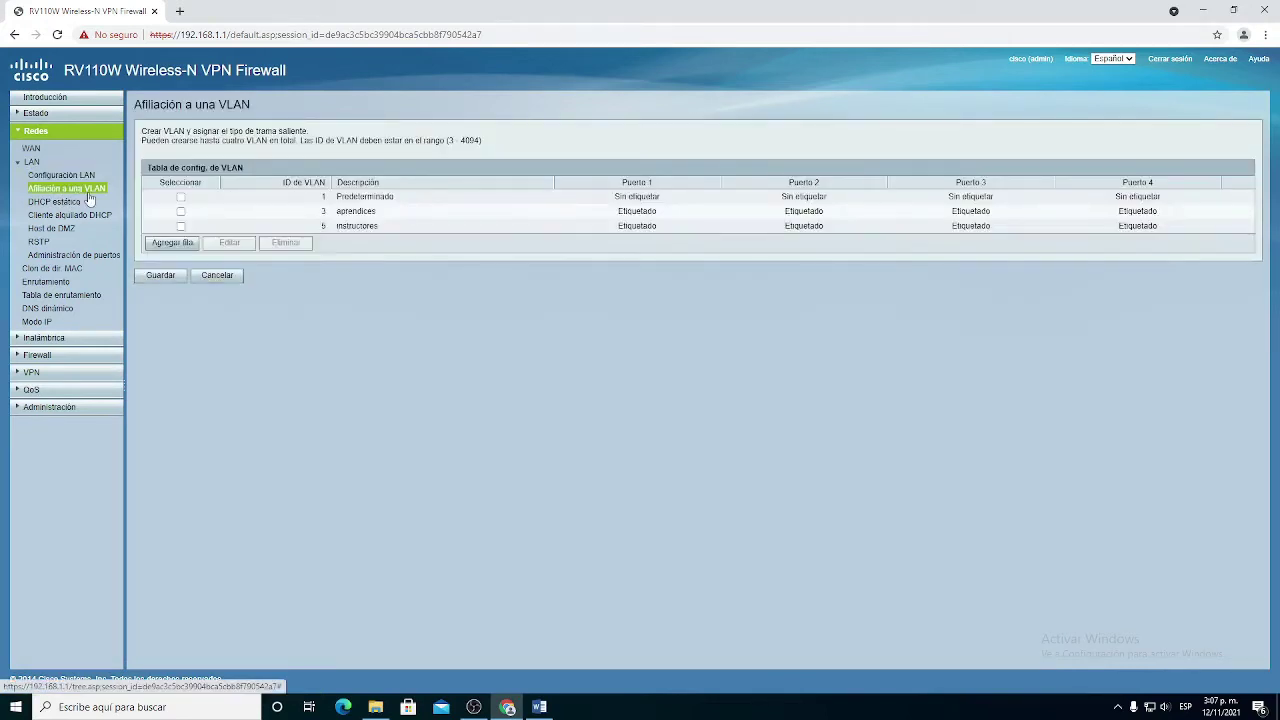
pyautogui.click(172, 243)
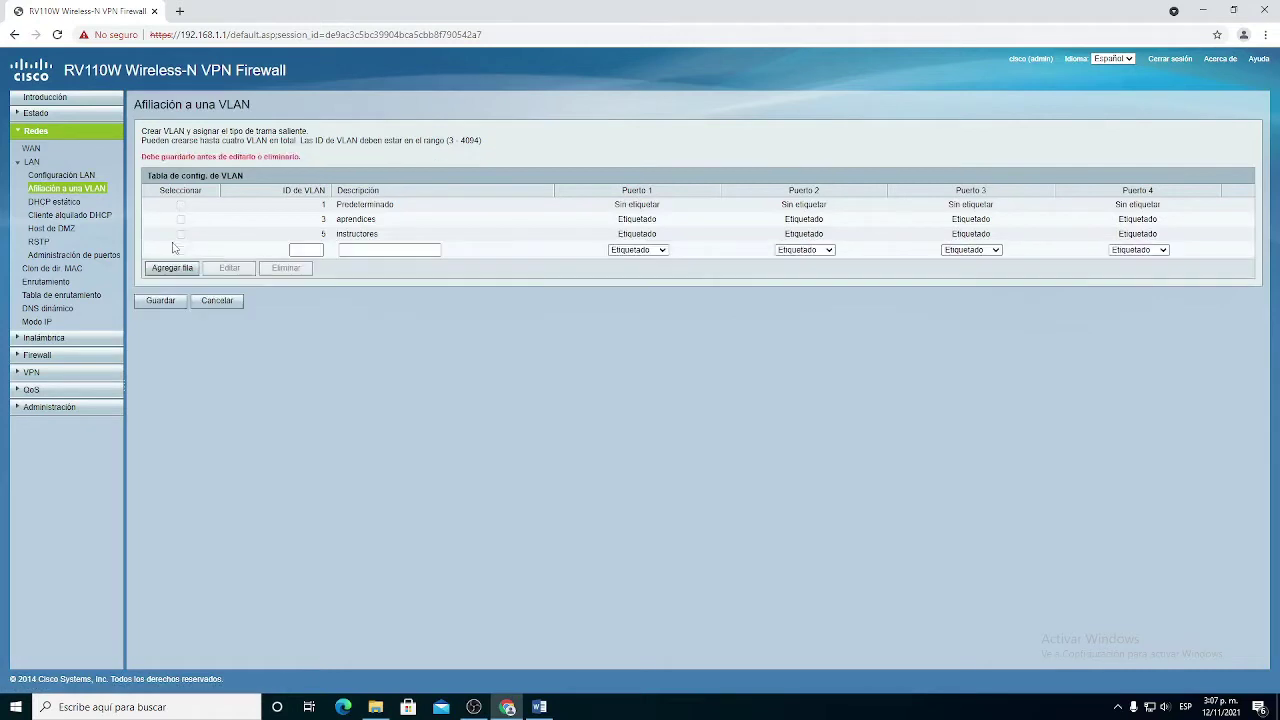
pyautogui.click(308, 249)
pyautogui.write('10')
pyautogui.click(371, 250)
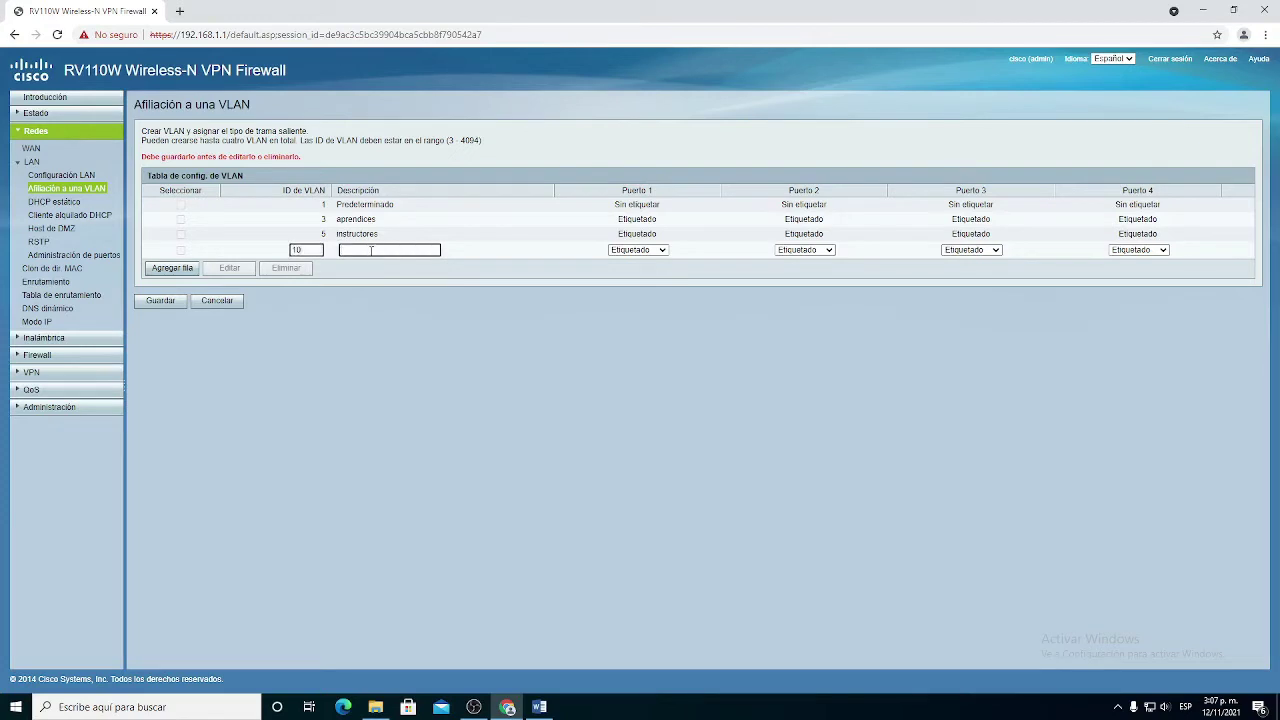
pyautogui.write('invitados')
pyautogui.click(160, 301)
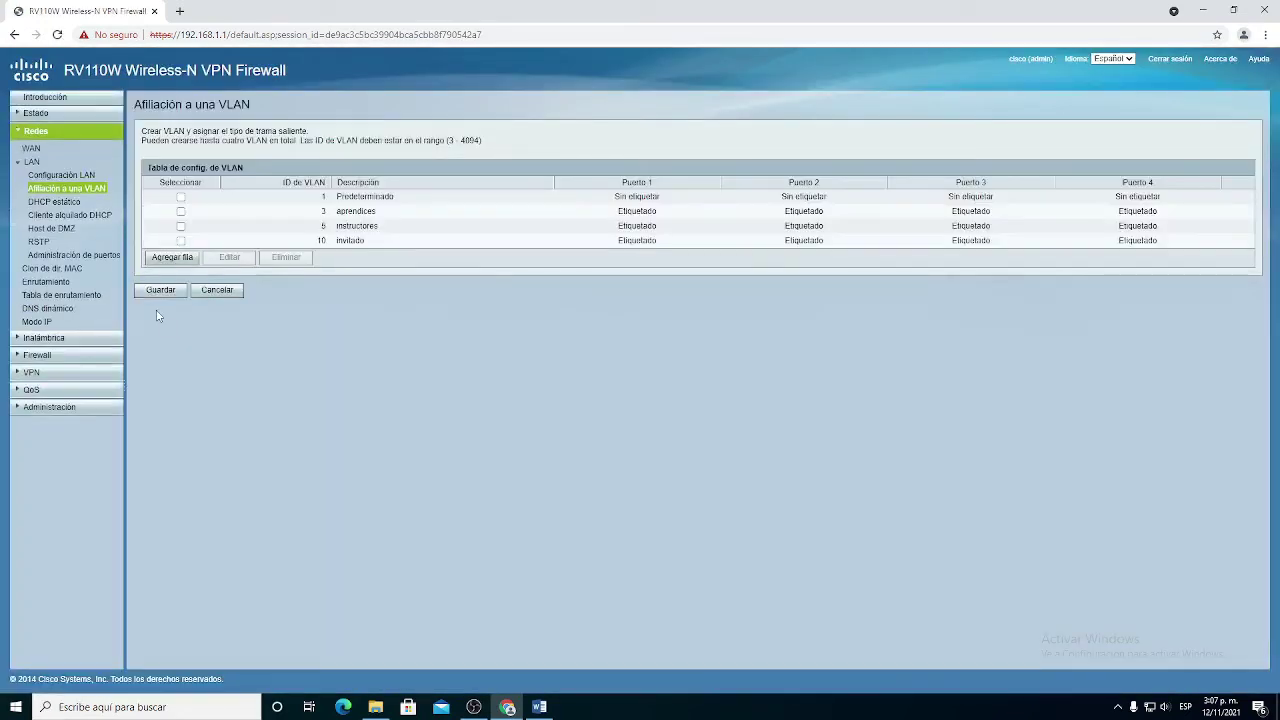
pyautogui.click(65, 177)
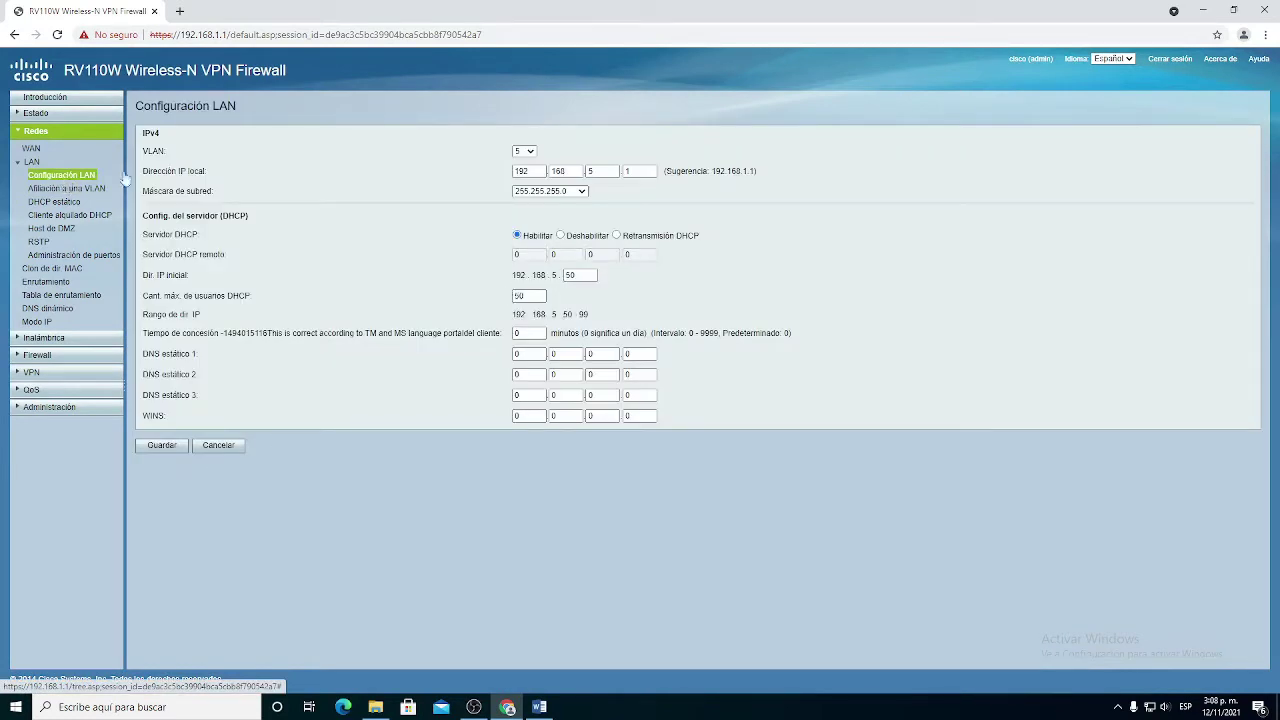
# Step: Give VLAN 10 address 192.168.10.1 with DHCP starting at .150, save, and confirm the restart
pyautogui.click(524, 151)
pyautogui.click(521, 193)
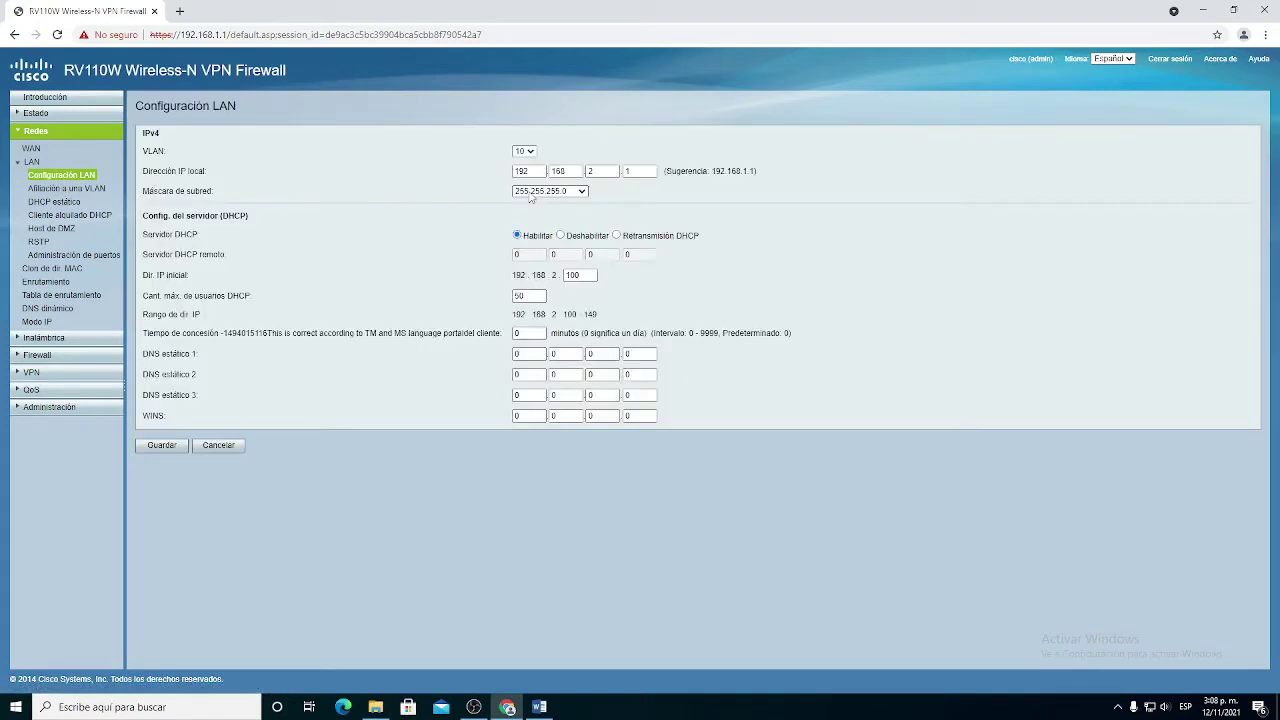
pyautogui.doubleClick(583, 272)
pyautogui.write('150')
pyautogui.click(603, 171)
pyautogui.press('BackSpace')
pyautogui.write('10')
pyautogui.click(661, 214)
pyautogui.click(165, 449)
pyautogui.click(618, 400)
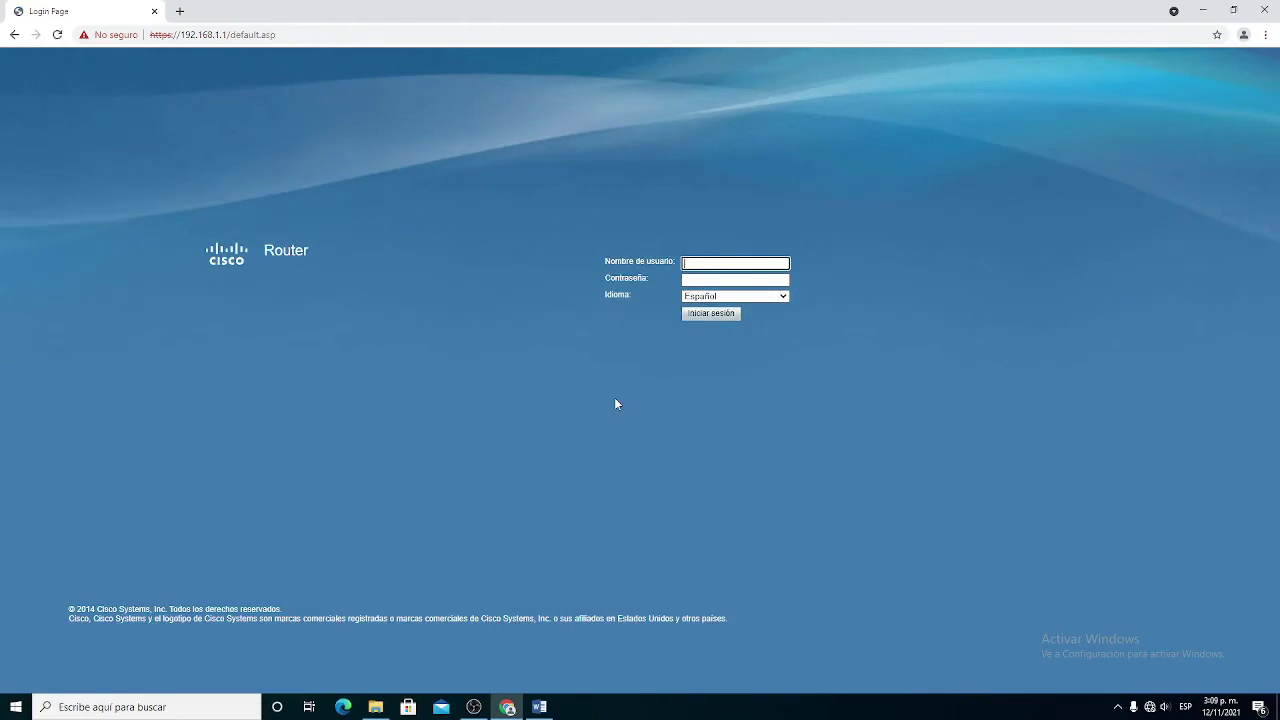
# Step: Log back in with the administrator username and password after the router restarts
pyautogui.press('Tab')
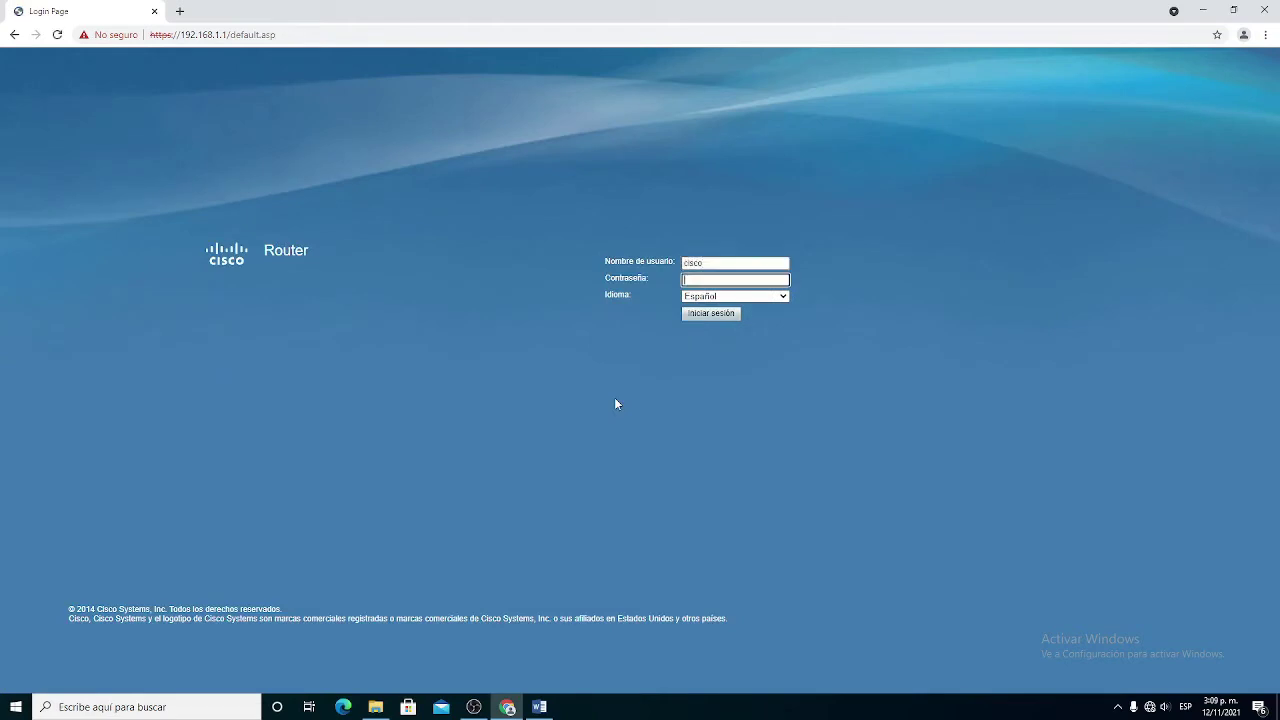
pyautogui.press('BackSpace')
pyautogui.press('BackSpace')
pyautogui.press('BackSpace')
pyautogui.press('Return')
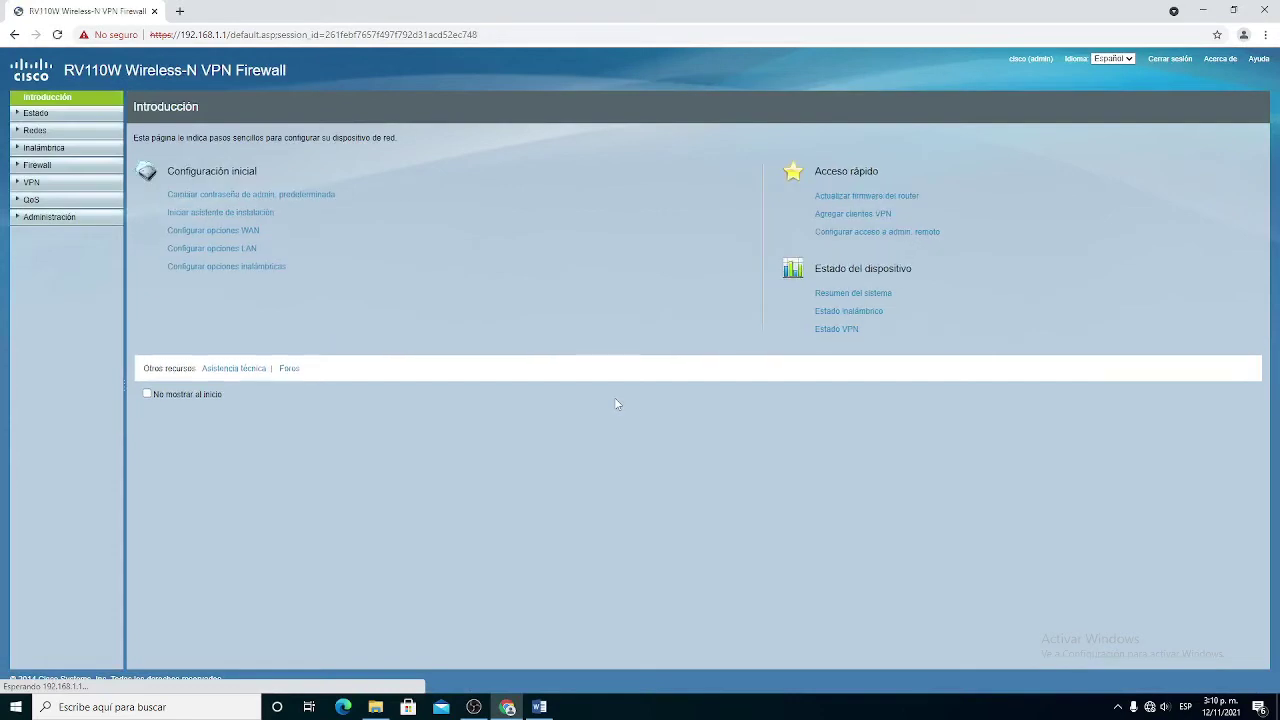
pyautogui.click(45, 148)
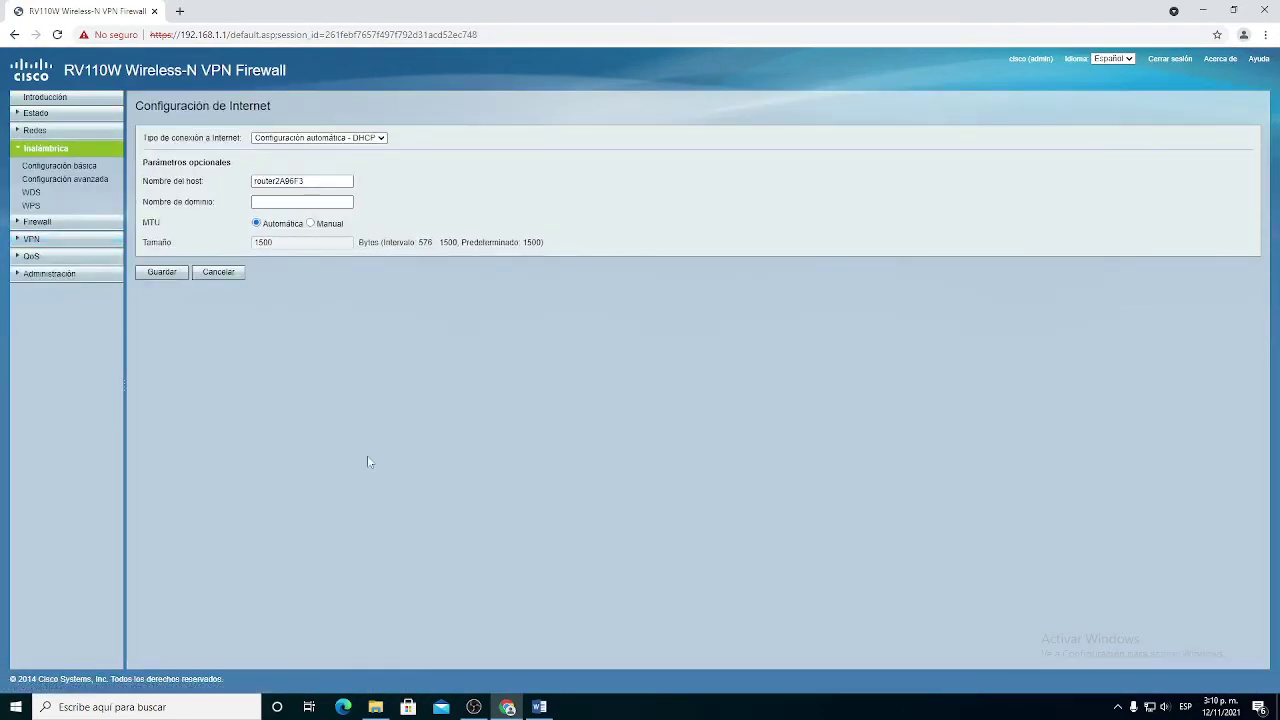
# Step: In basic wireless settings, switch on the ciscosb3 network and rename its SSID to INVITADO15
pyautogui.click(75, 164)
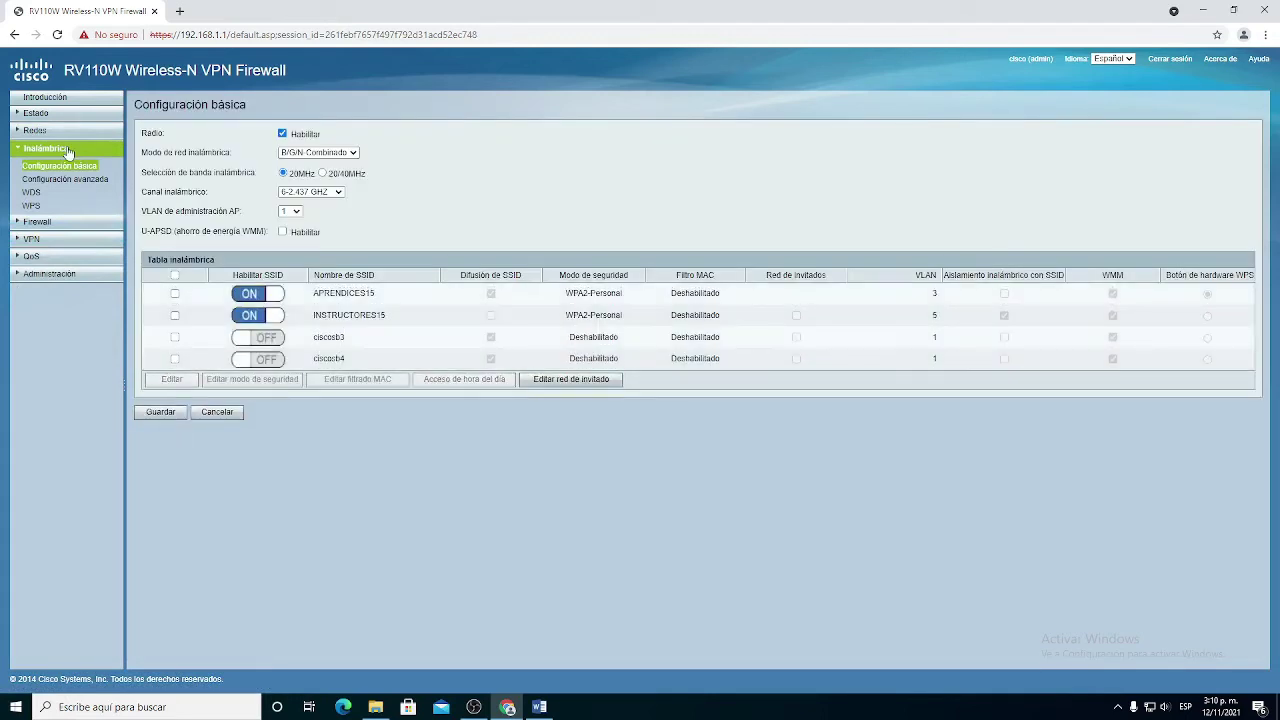
pyautogui.click(175, 337)
pyautogui.click(262, 340)
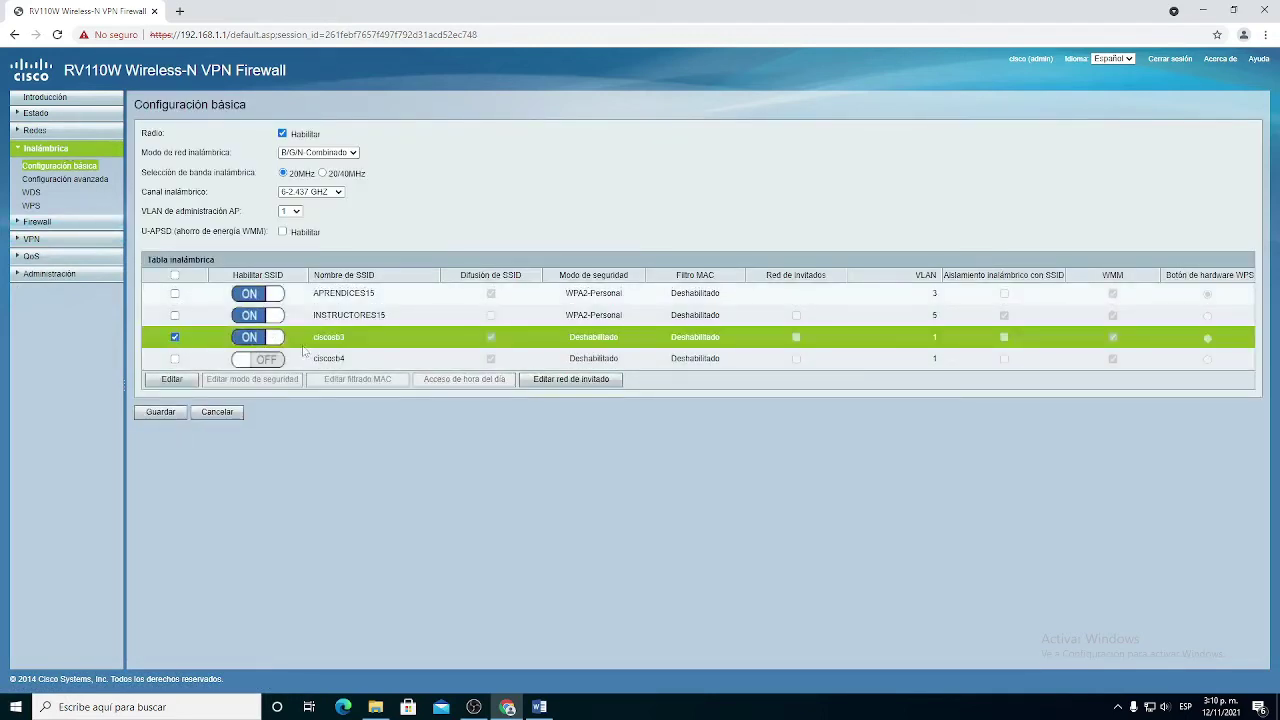
pyautogui.click(196, 378)
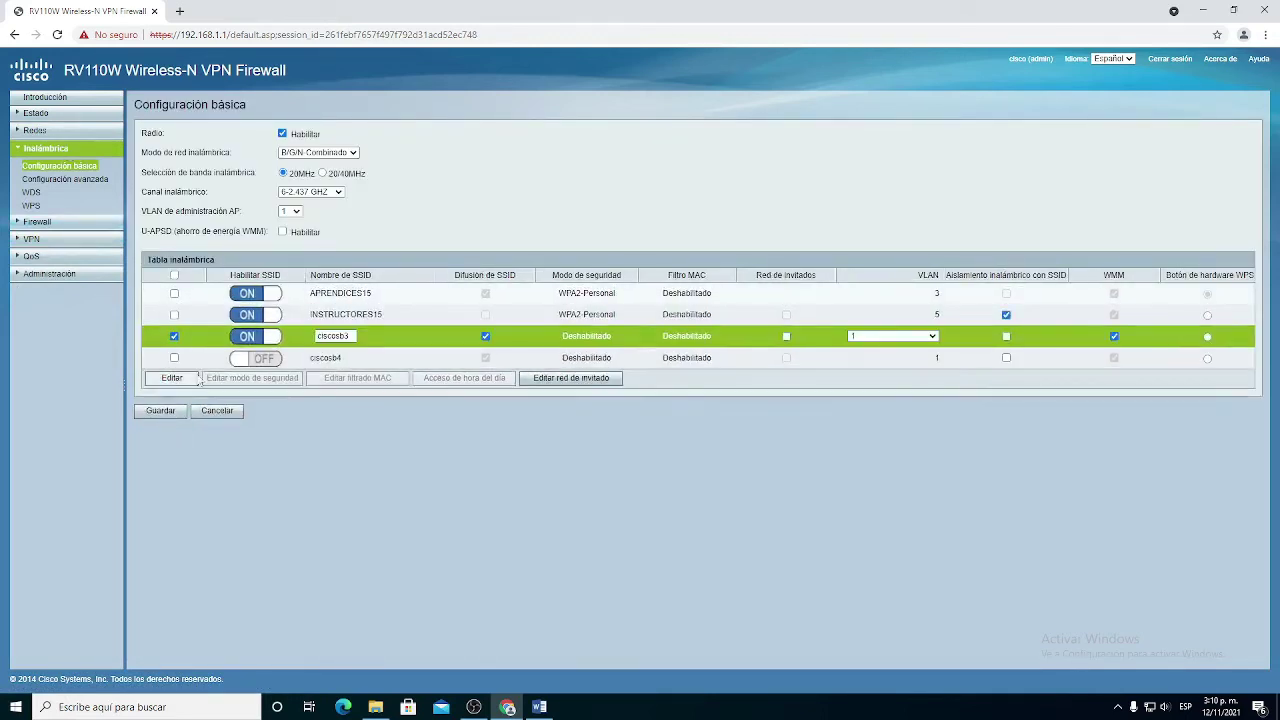
pyautogui.doubleClick(333, 336)
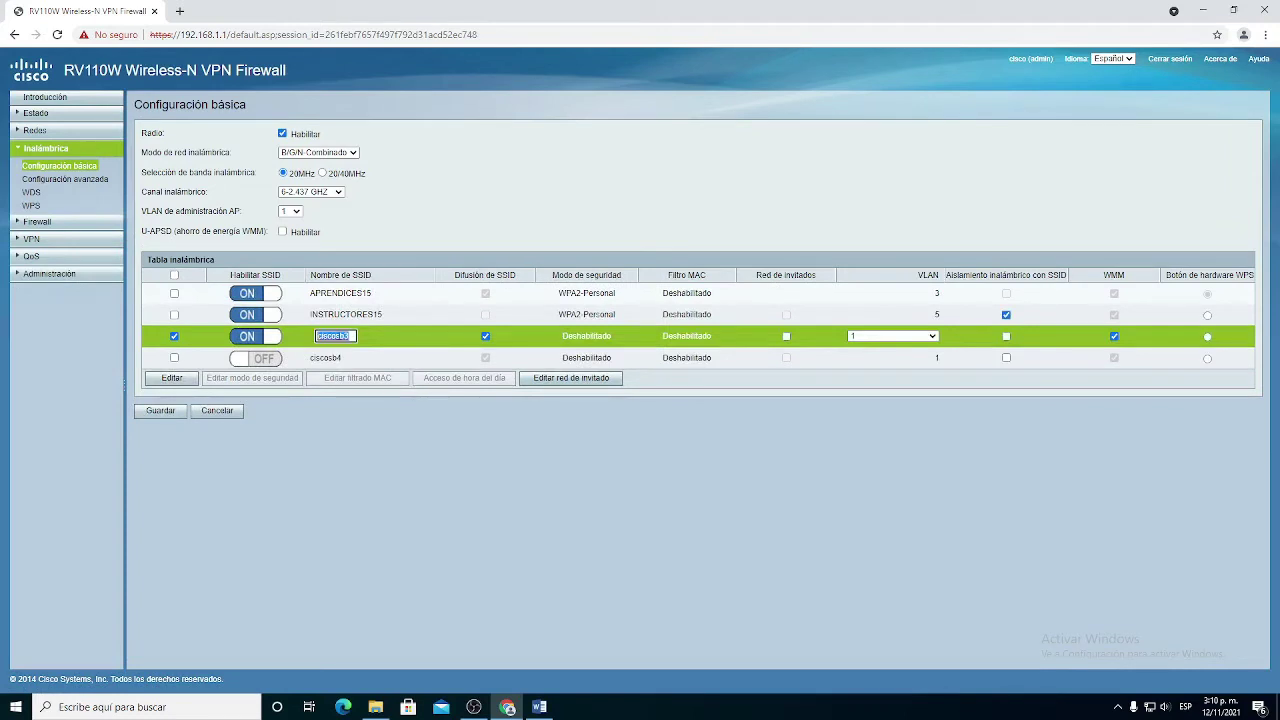
pyautogui.press('BackSpace')
pyautogui.write('INVI')
pyautogui.write('TADO1')
pyautogui.write('2')
# Step: Assign the network to VLAN 10, mark it as a guest network, and save
pyautogui.click(910, 337)
pyautogui.click(893, 378)
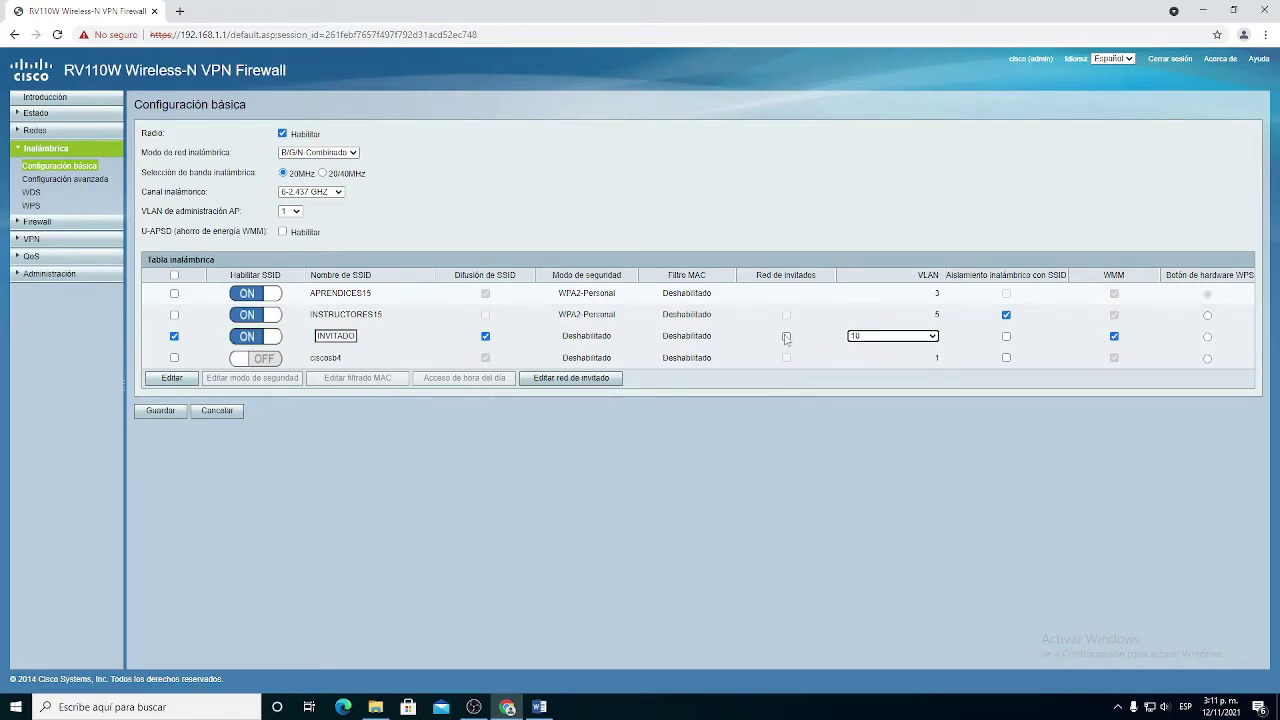
pyautogui.click(786, 336)
pyautogui.click(162, 411)
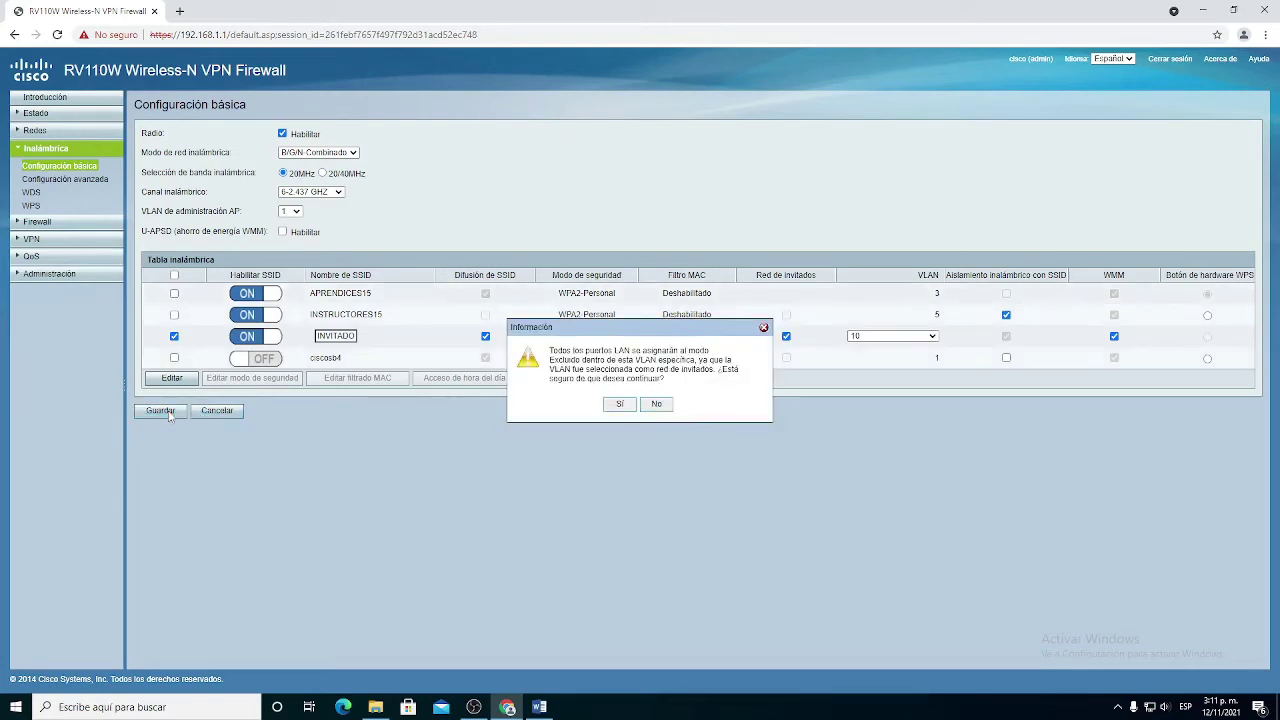
# Step: Confirm the guest-network warning and open the INVITADO15 guest network settings
pyautogui.click(620, 404)
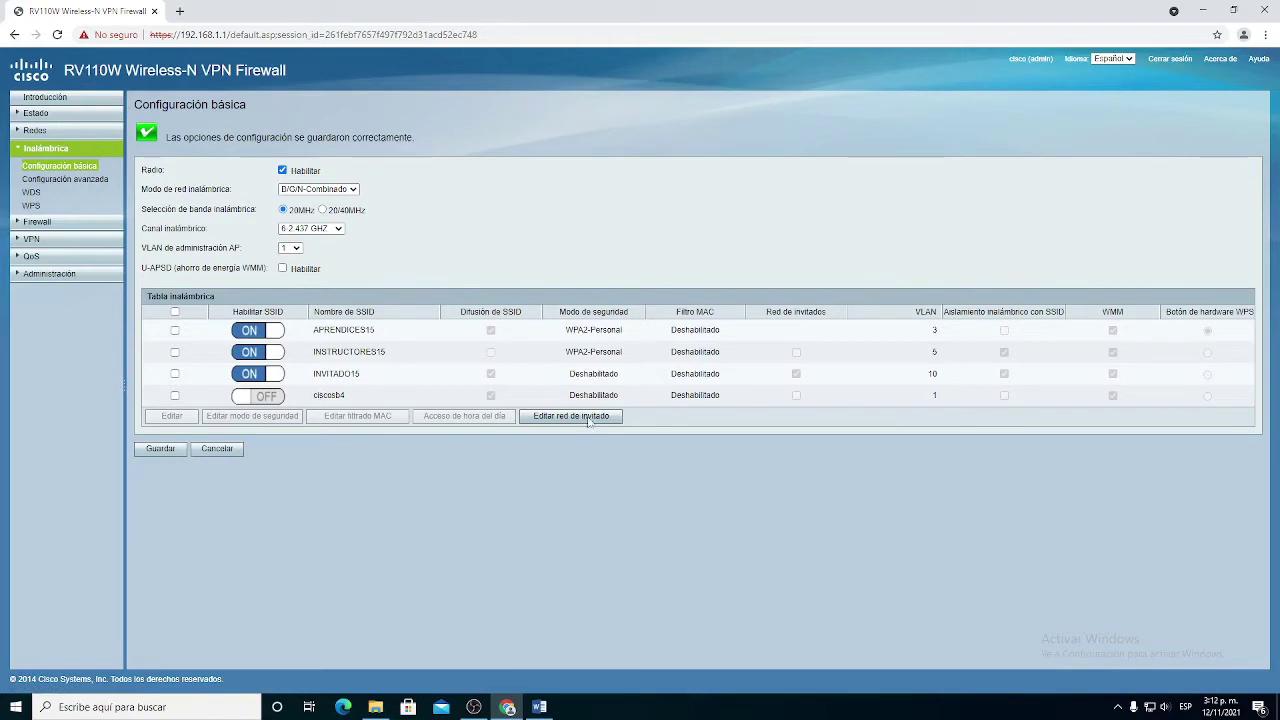
pyautogui.click(589, 424)
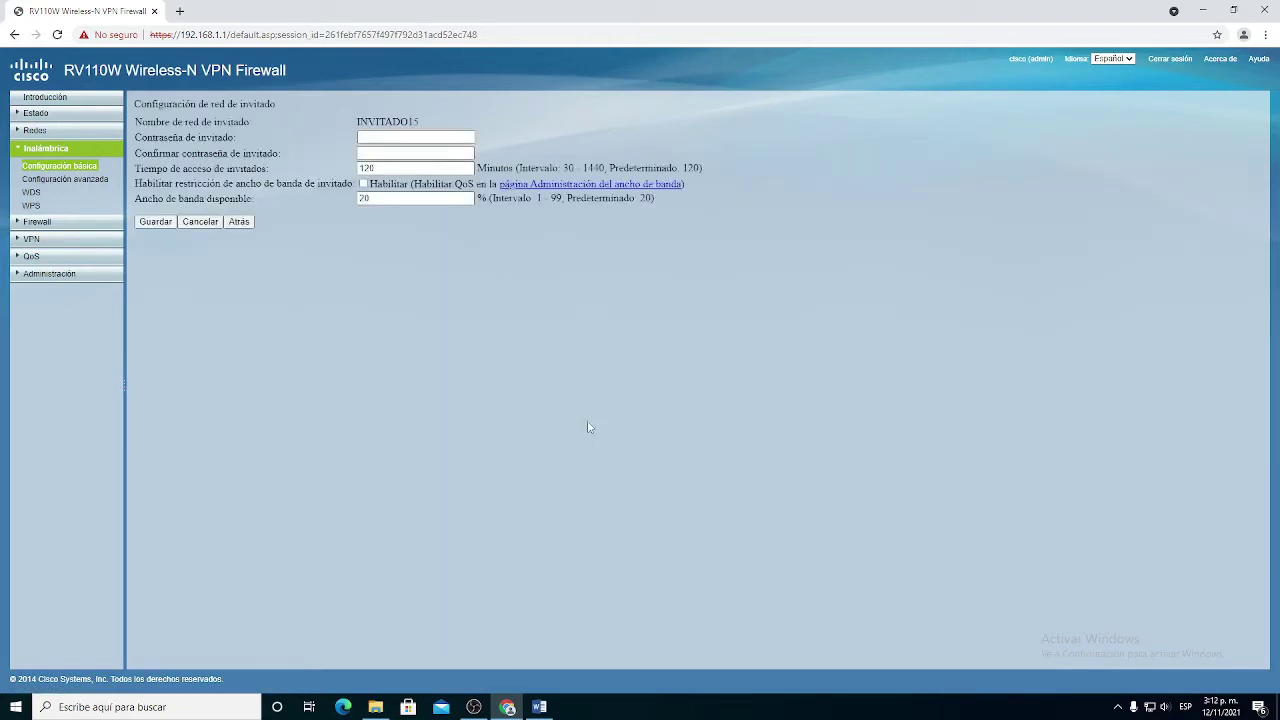
# Step: Set and confirm the guest password, enable bandwidth restriction with 180-minute access, and save
pyautogui.click(412, 136)
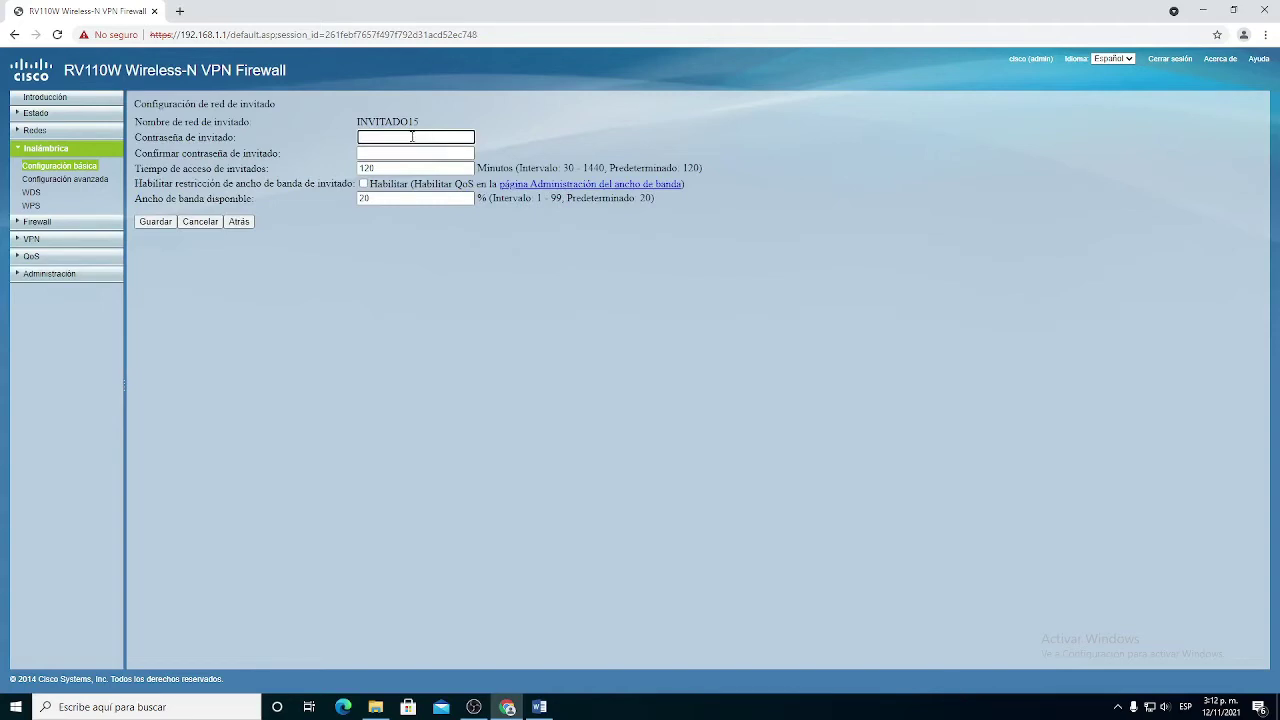
pyautogui.click(401, 150)
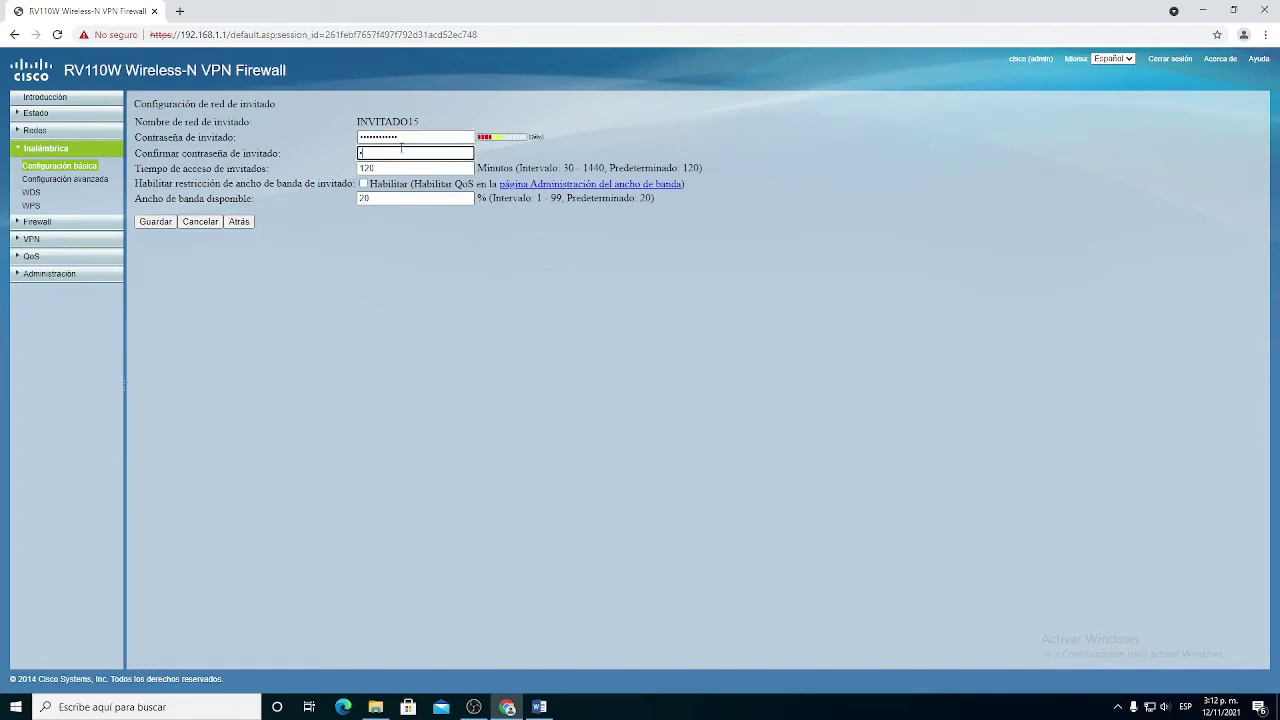
pyautogui.click(363, 185)
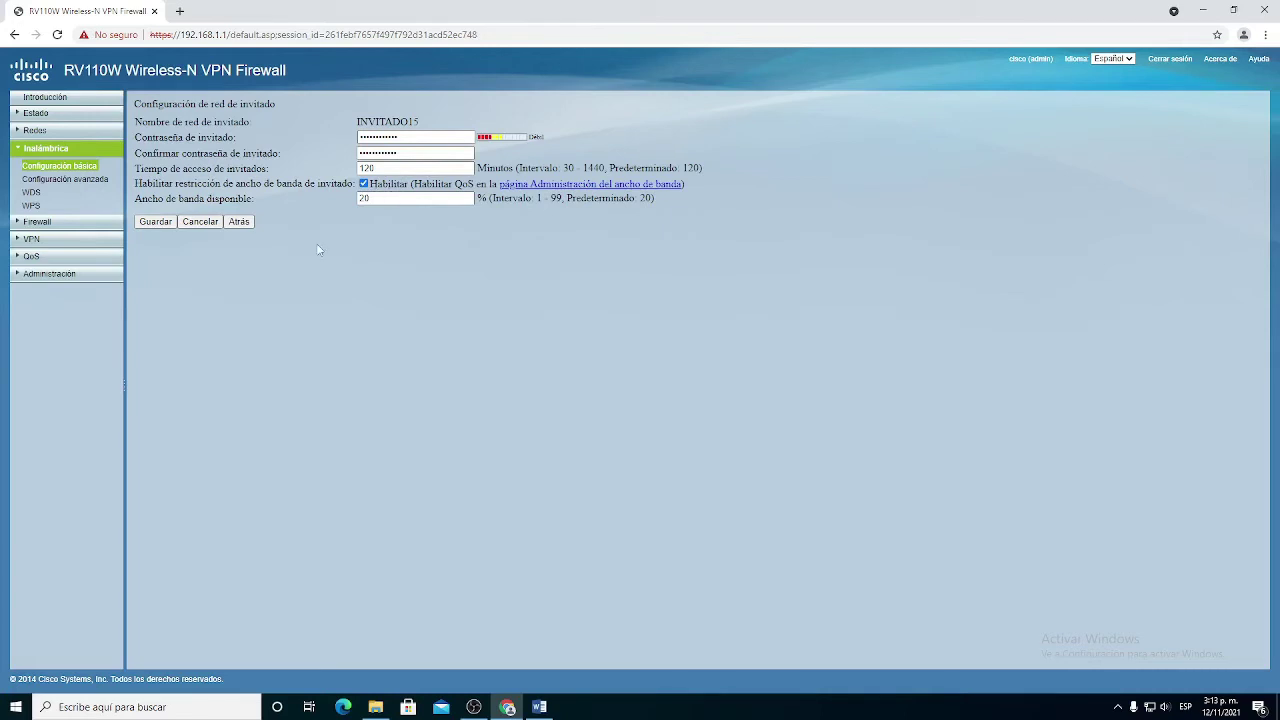
pyautogui.click(173, 222)
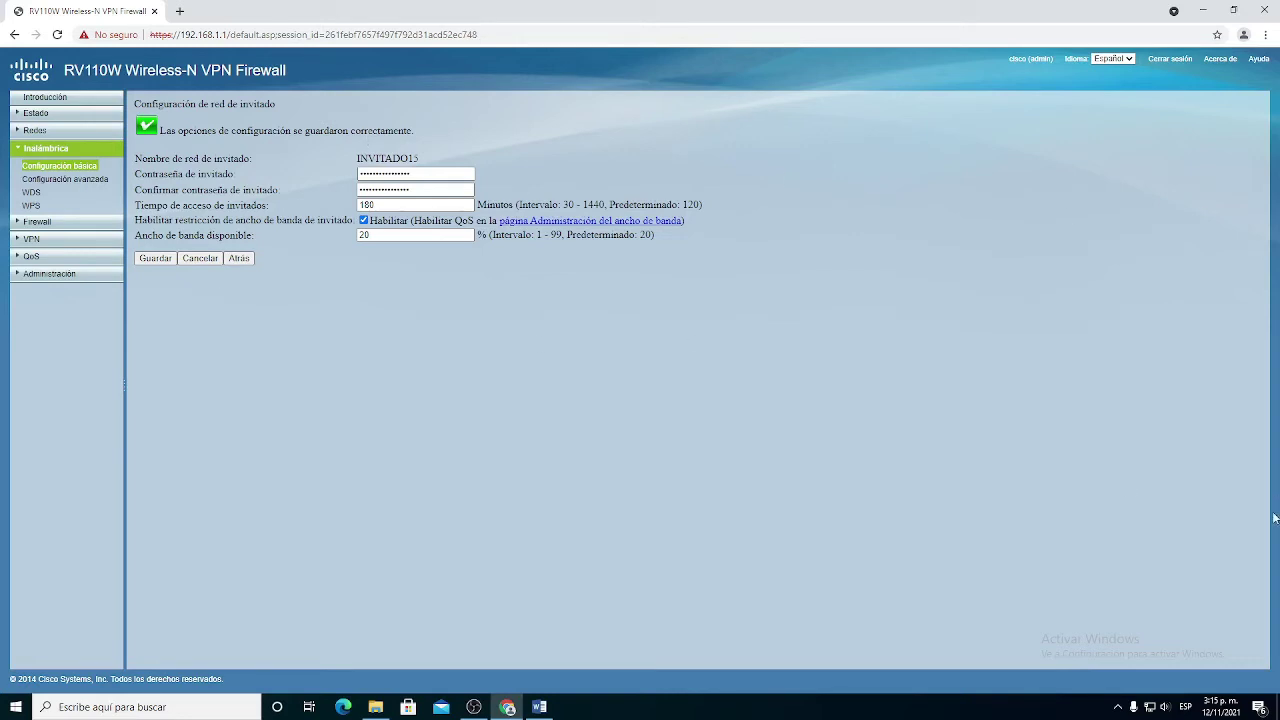
# Step: Connect the PC to the open INVITADO15 Wi-Fi network from the taskbar network list
pyautogui.click(1151, 707)
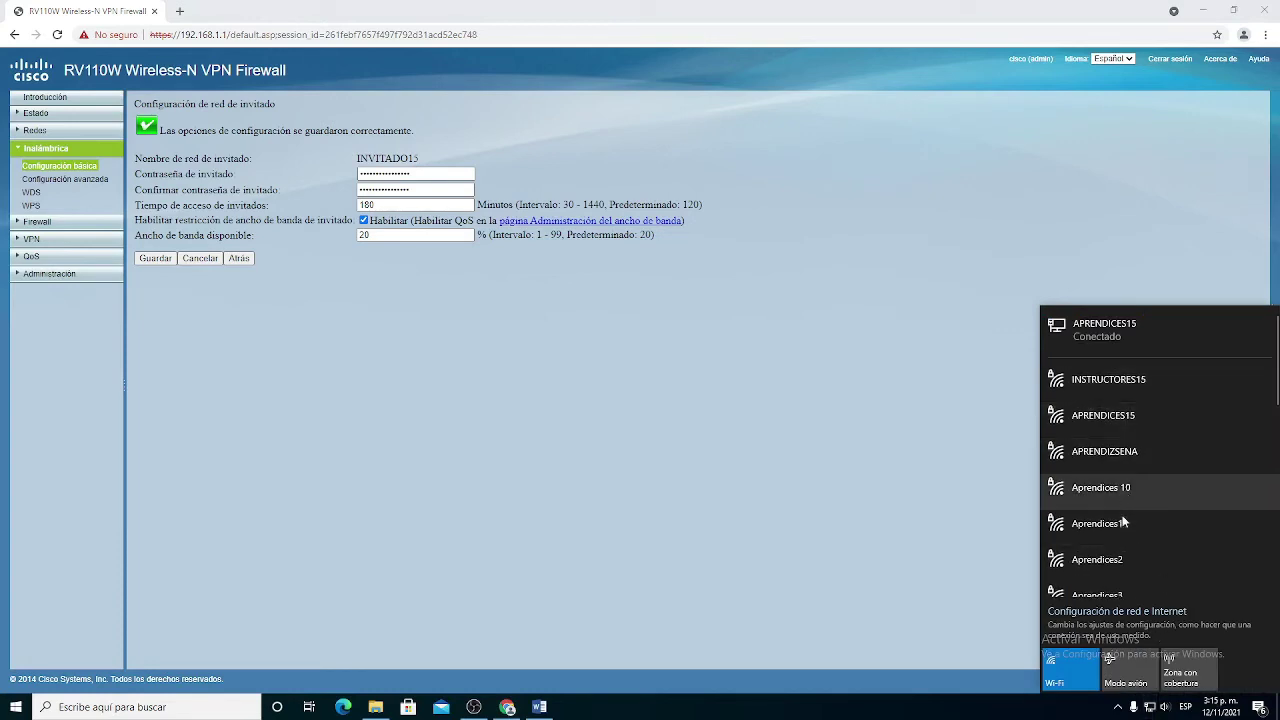
pyautogui.scroll(-5, 1124, 521)
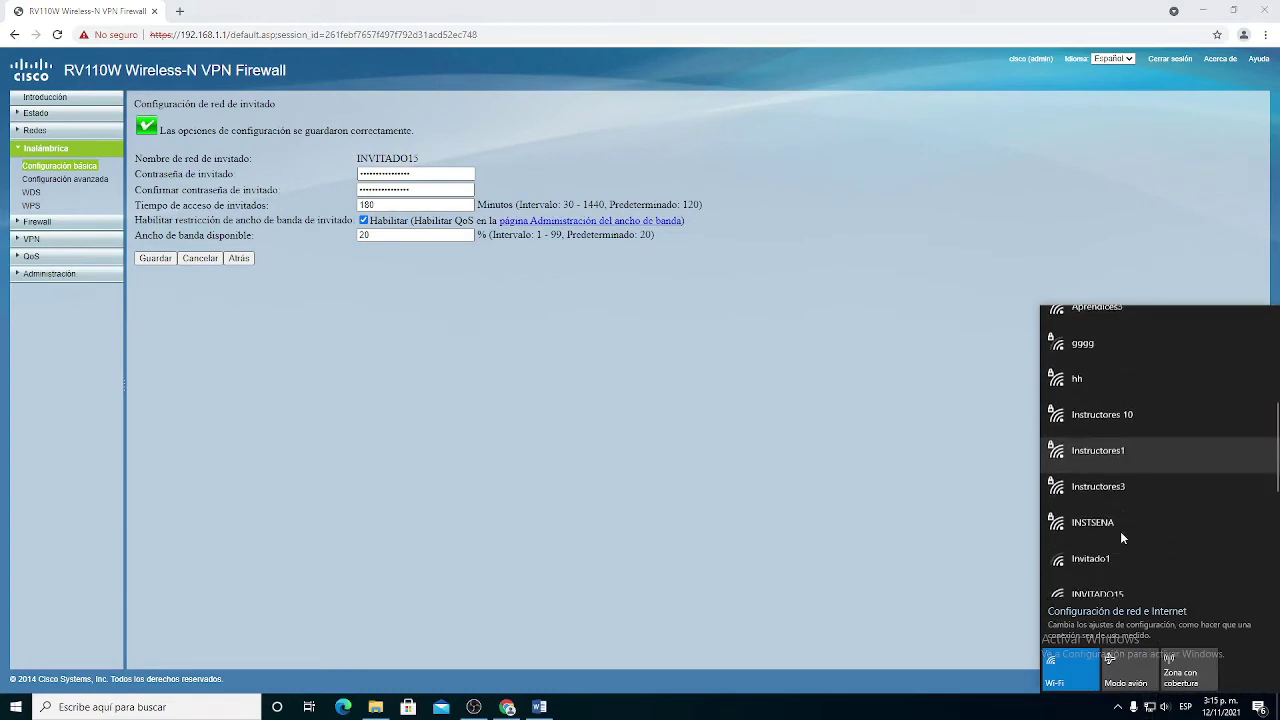
pyautogui.scroll(-3, 1121, 538)
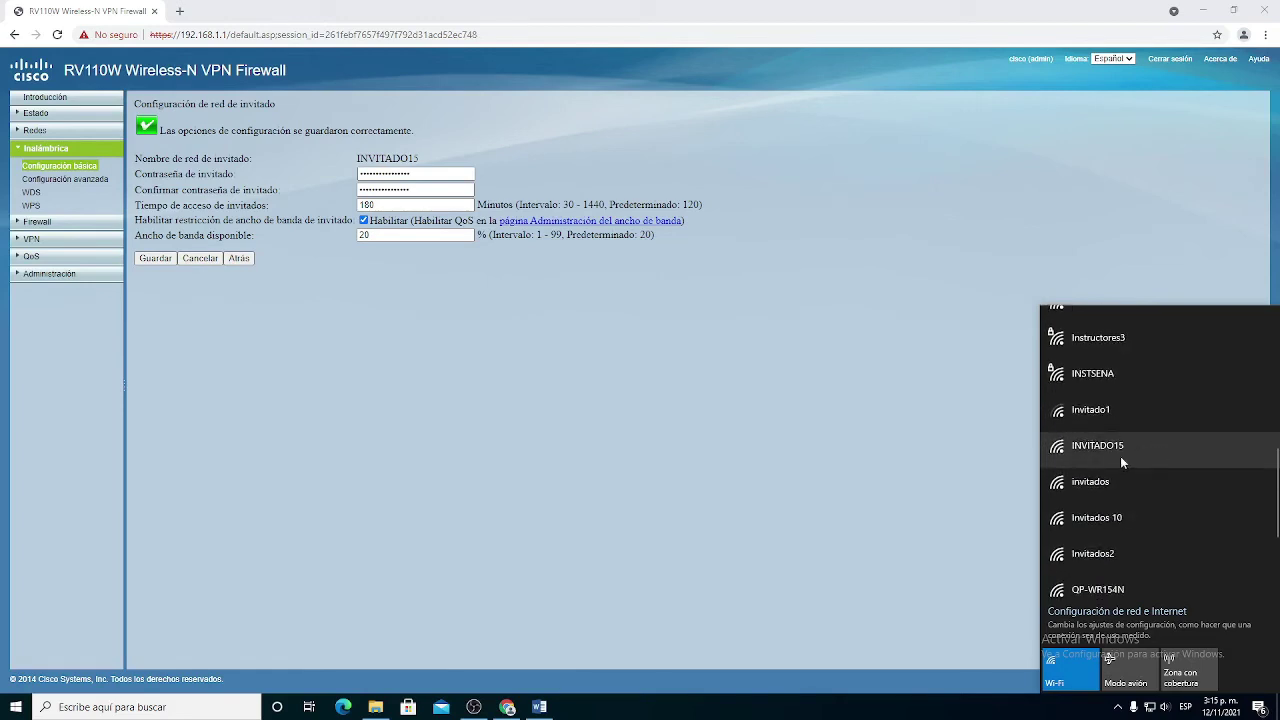
pyautogui.click(1126, 460)
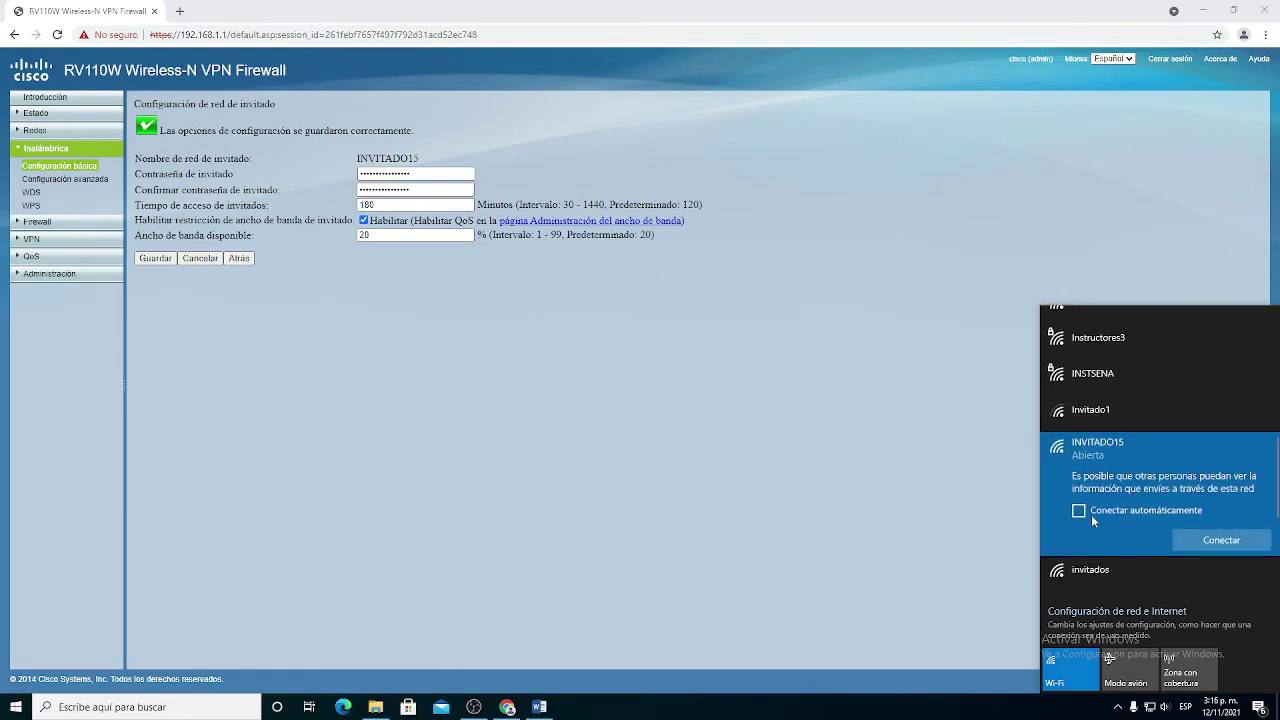
pyautogui.click(1205, 539)
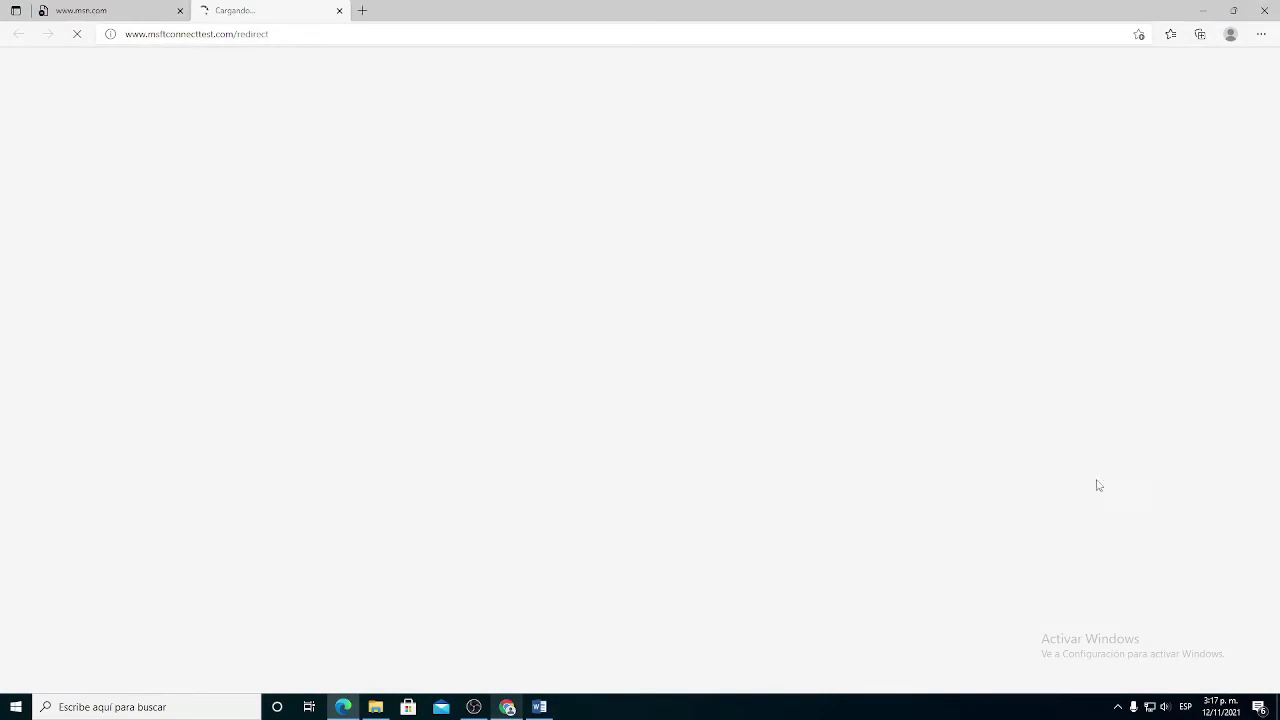
# Step: Browse to 192.168.10.1 in Edge and proceed past the certificate warning to the guest login
pyautogui.click(1150, 708)
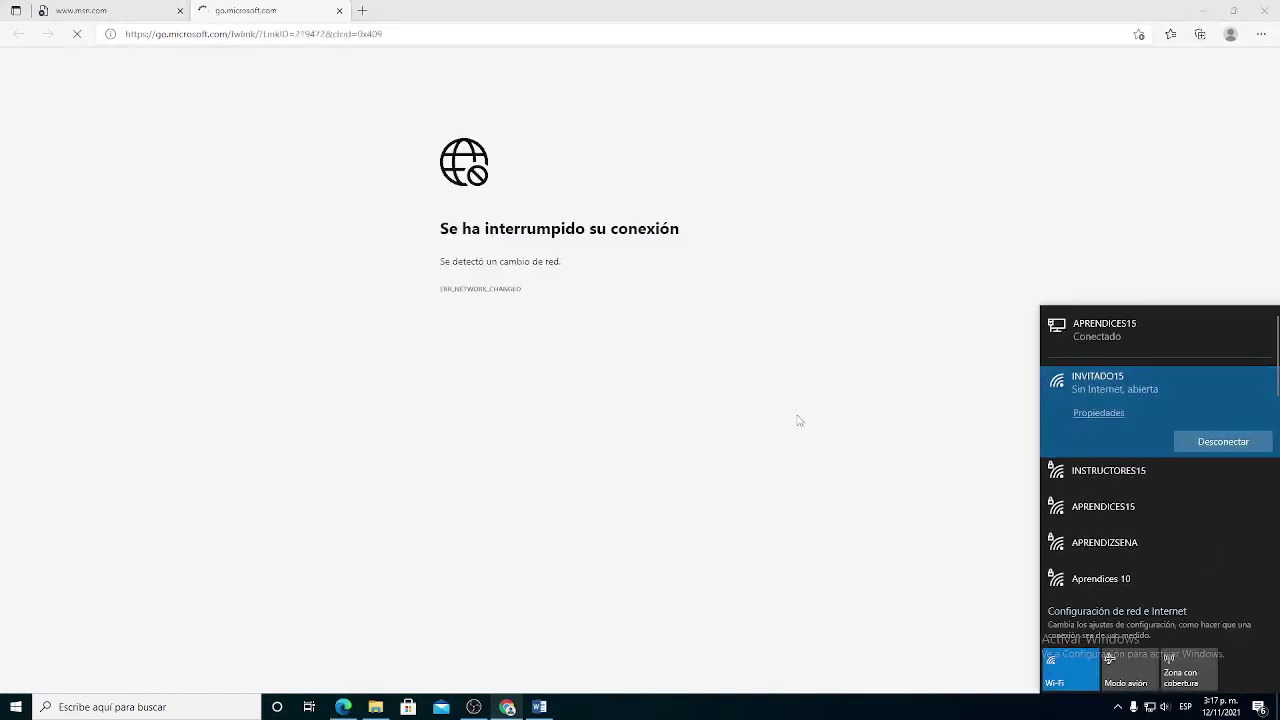
pyautogui.click(466, 597)
pyautogui.hotkey('ctrl', 'l')
pyautogui.write('192')
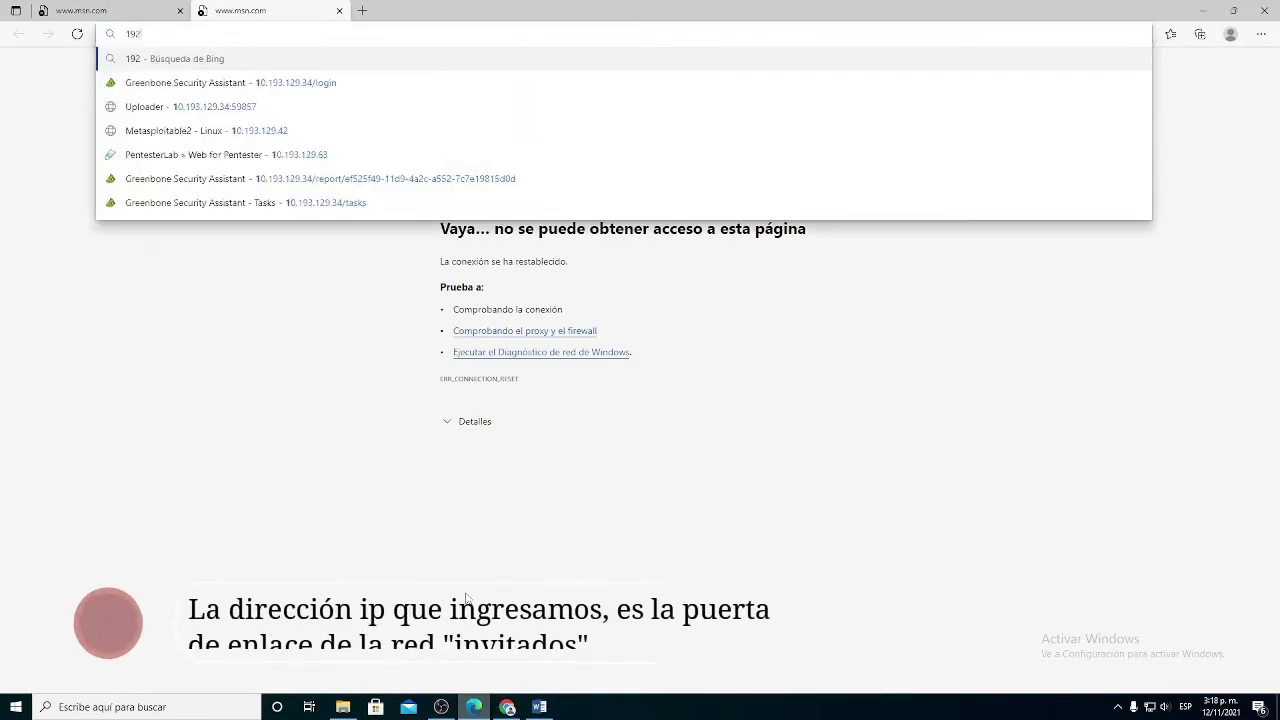
pyautogui.write('.168')
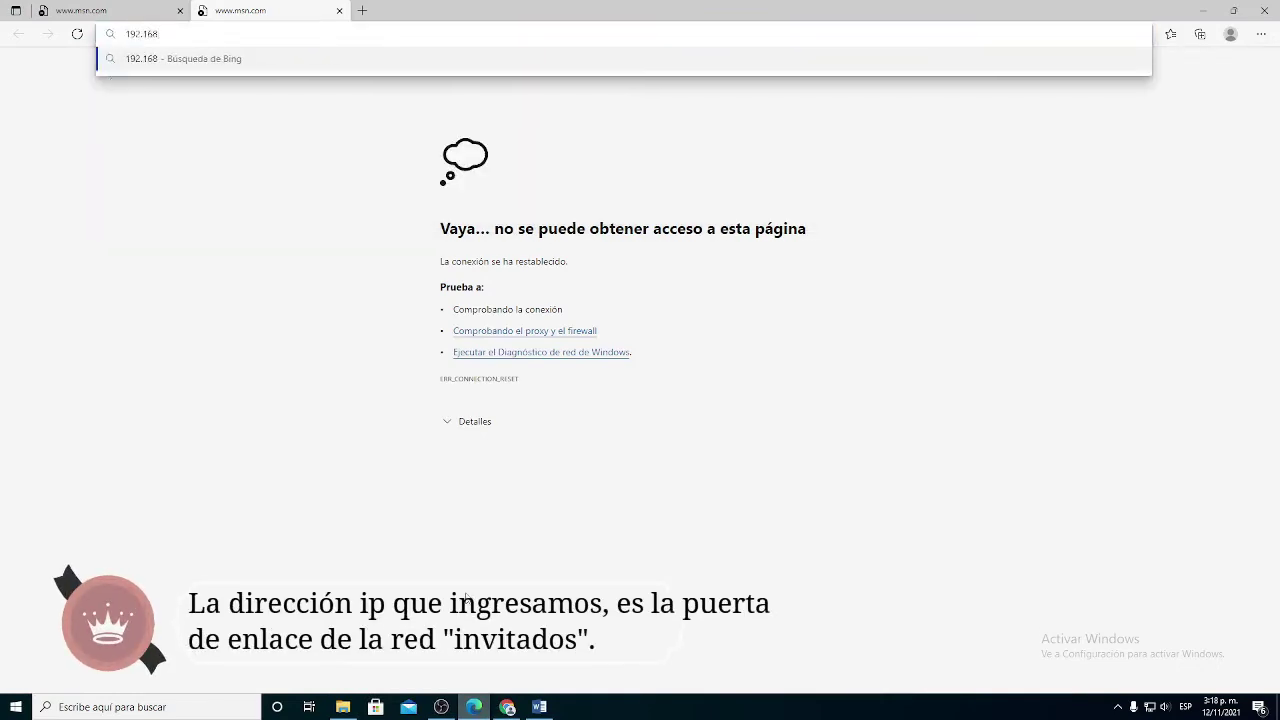
pyautogui.write('.')
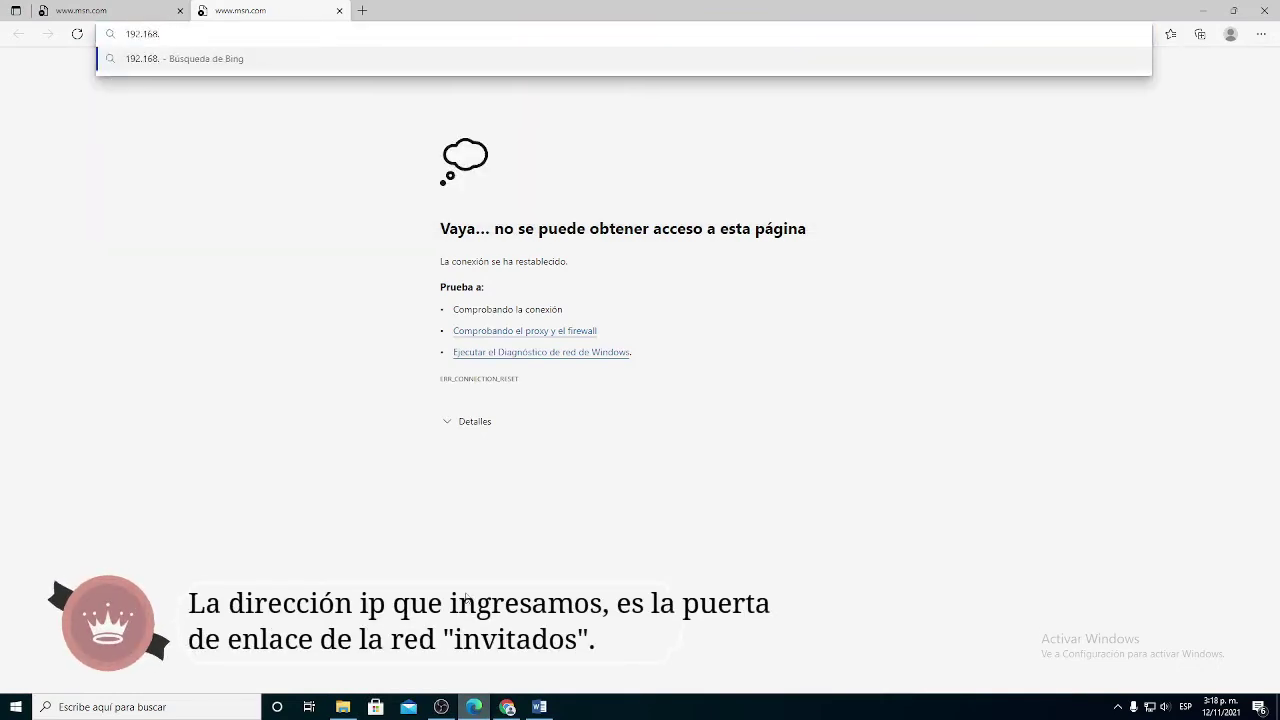
pyautogui.write('10.1')
pyautogui.press('Return')
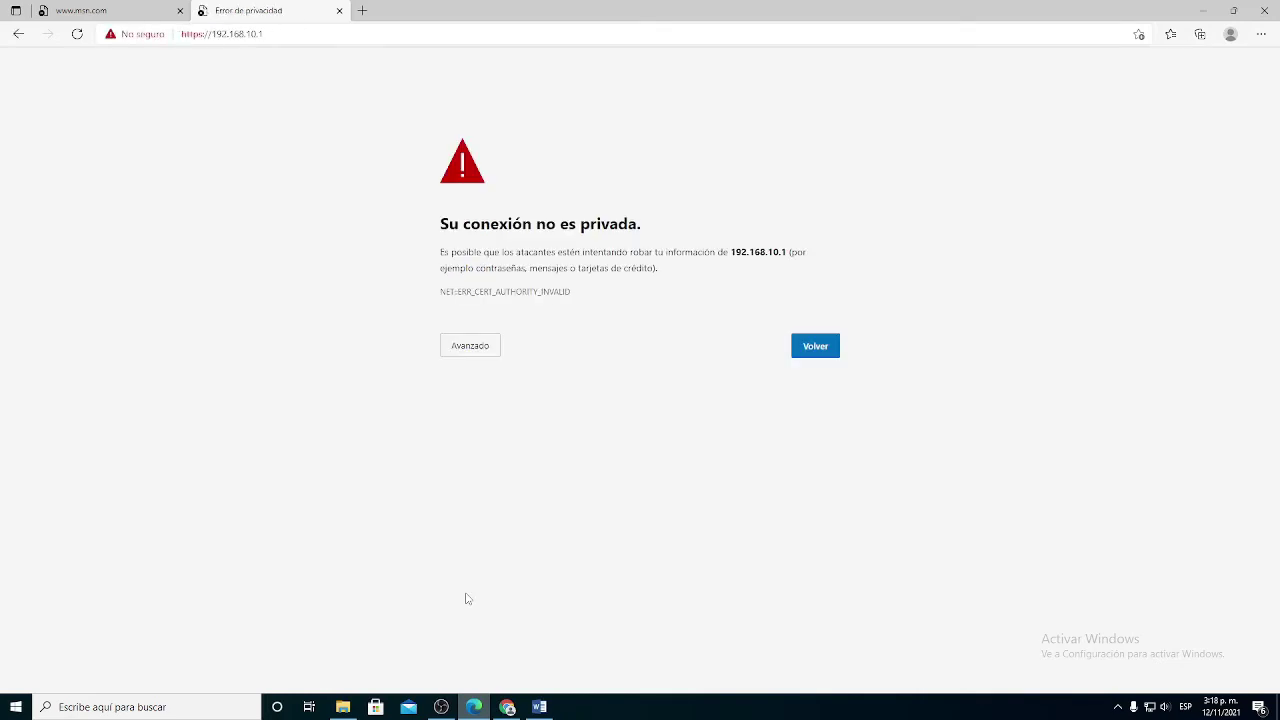
pyautogui.click(471, 348)
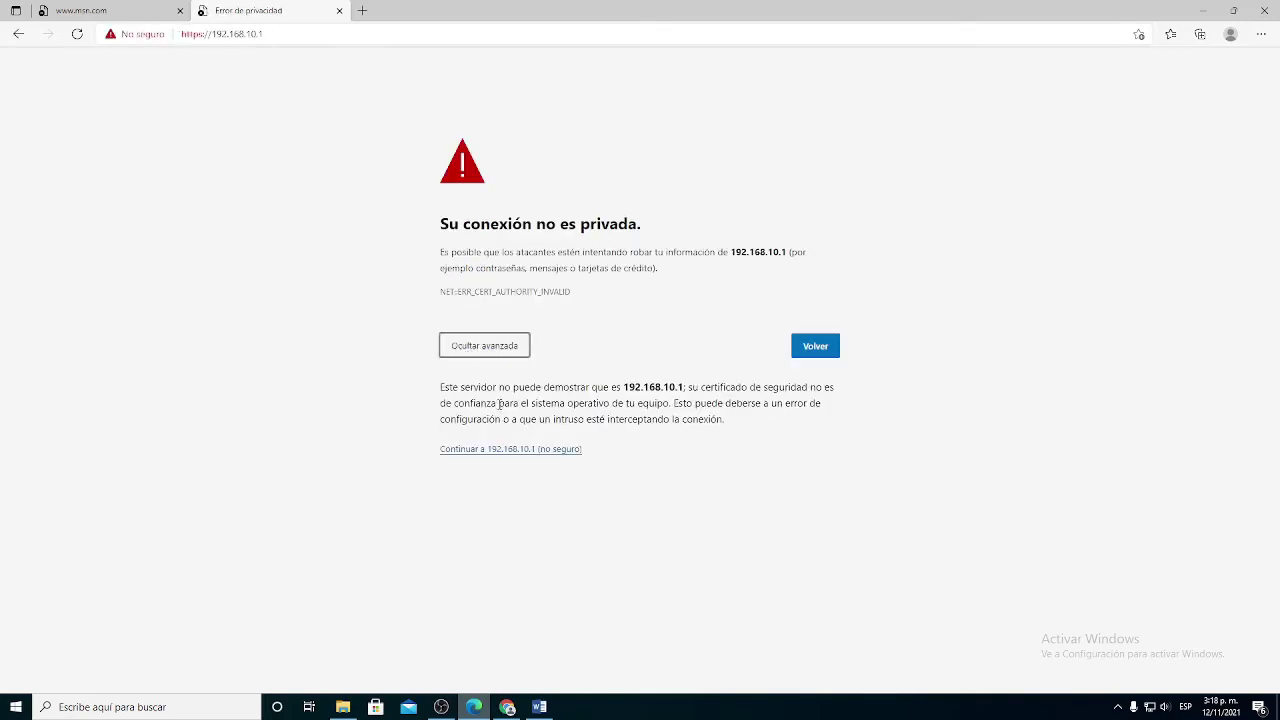
pyautogui.click(515, 456)
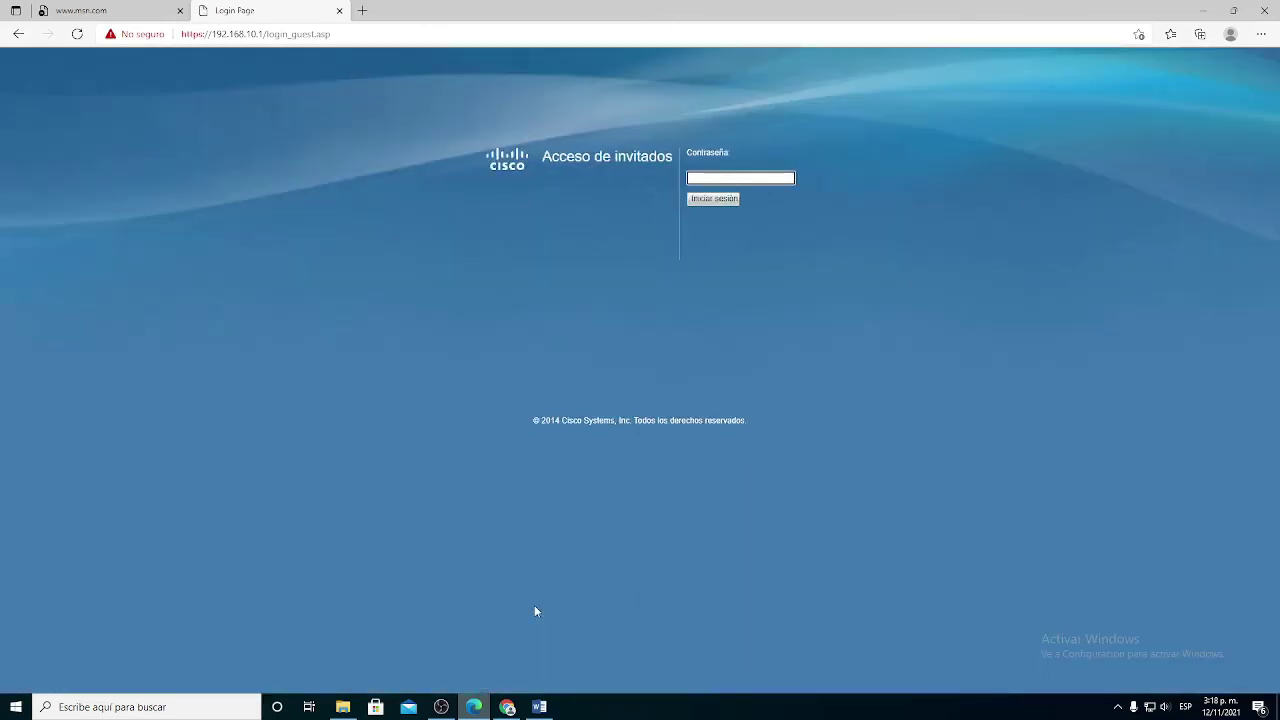
# Step: Sign in to the guest access portal with the guest password
pyautogui.write('•••••••••••')
pyautogui.press('Return')
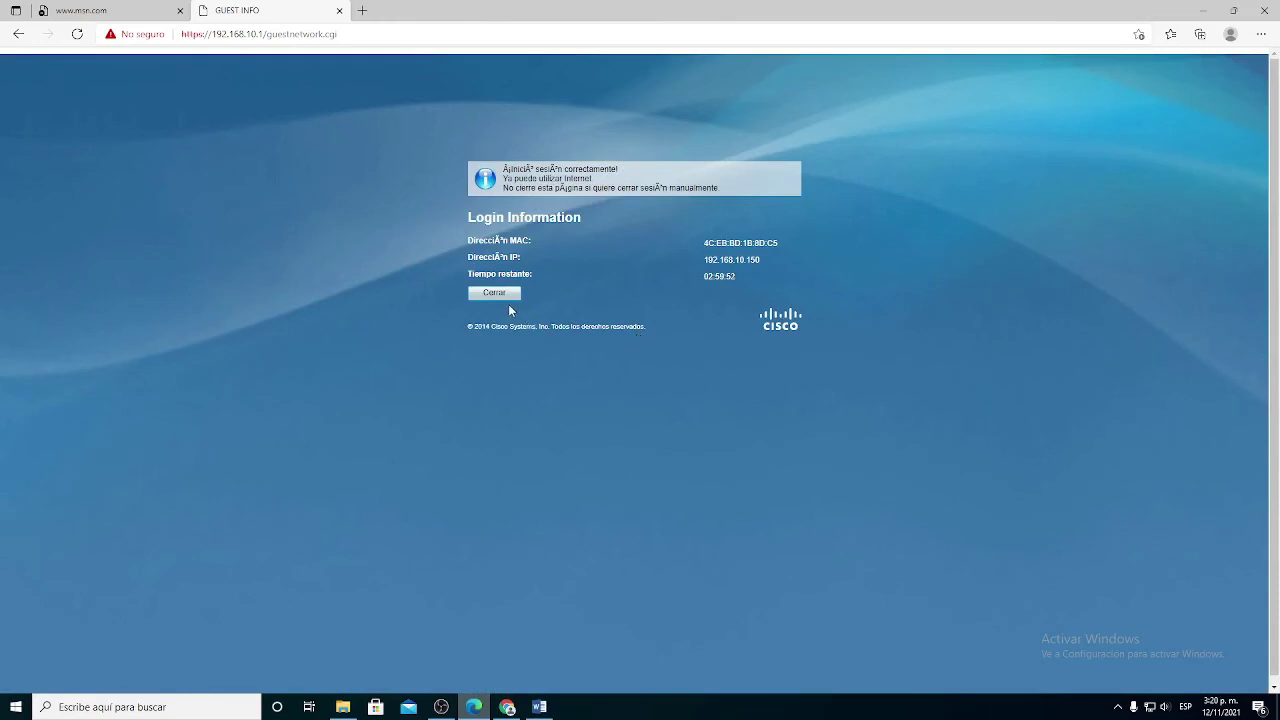
# Step: Confirm the guest Wi-Fi shows Conectada, then return to the Chrome router window
pyautogui.click(1149, 707)
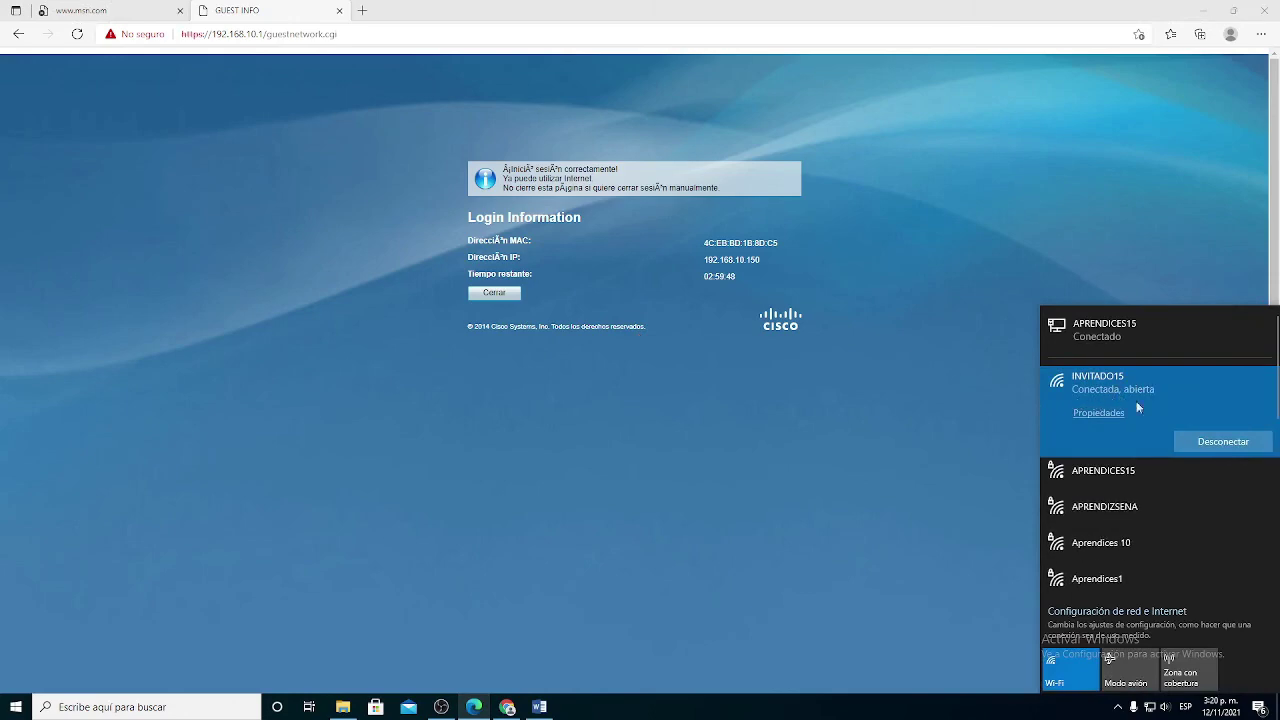
pyautogui.click(811, 525)
pyautogui.click(507, 707)
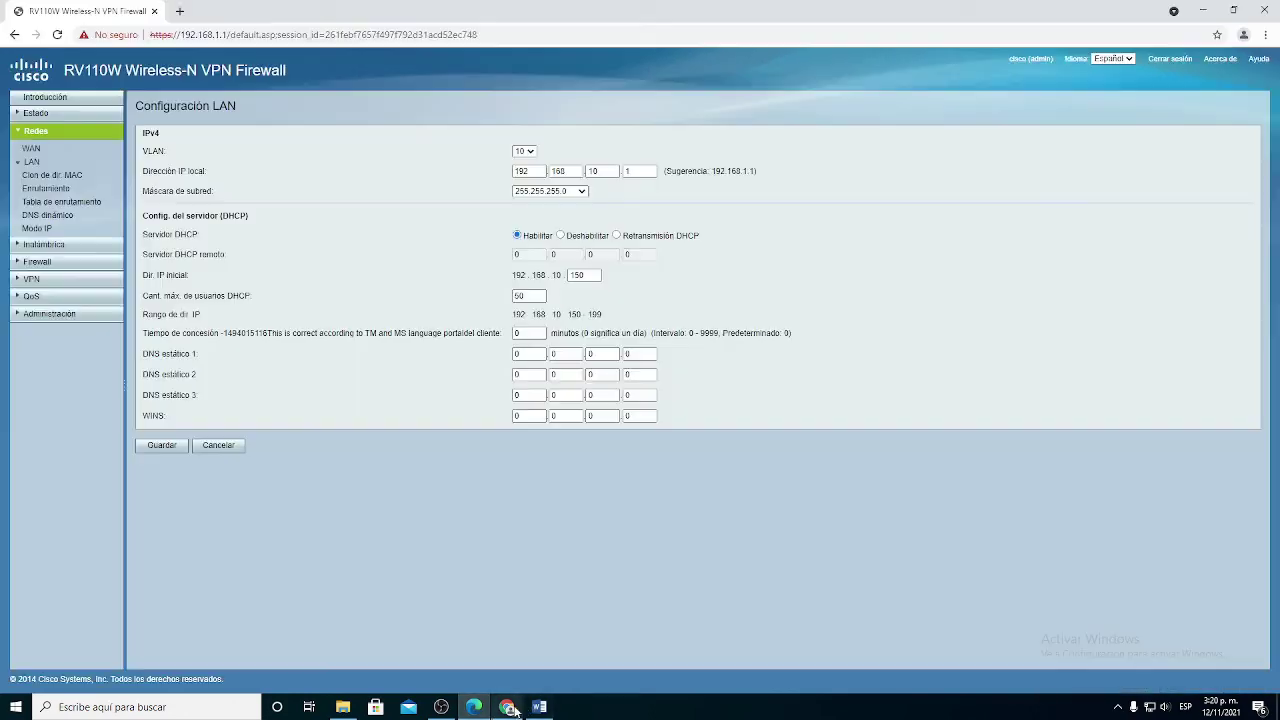
# Step: Search Google for speedtest in a new tab
pyautogui.click(180, 12)
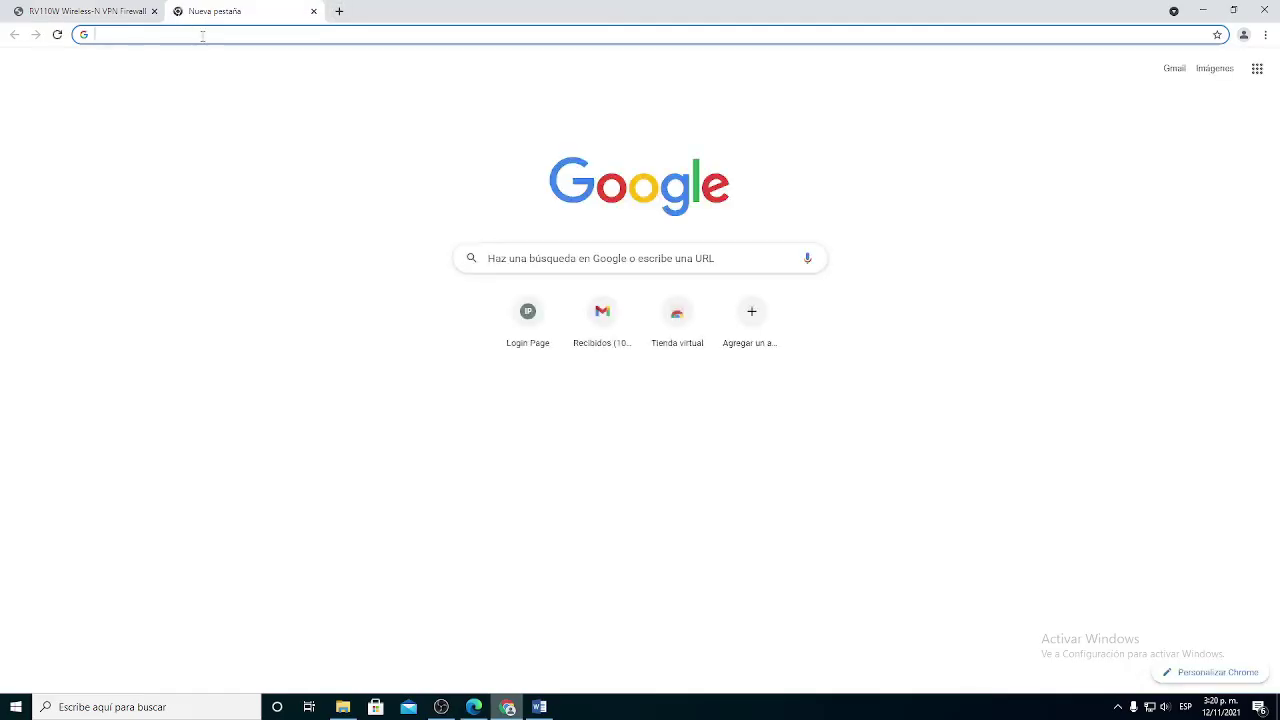
pyautogui.write('spe')
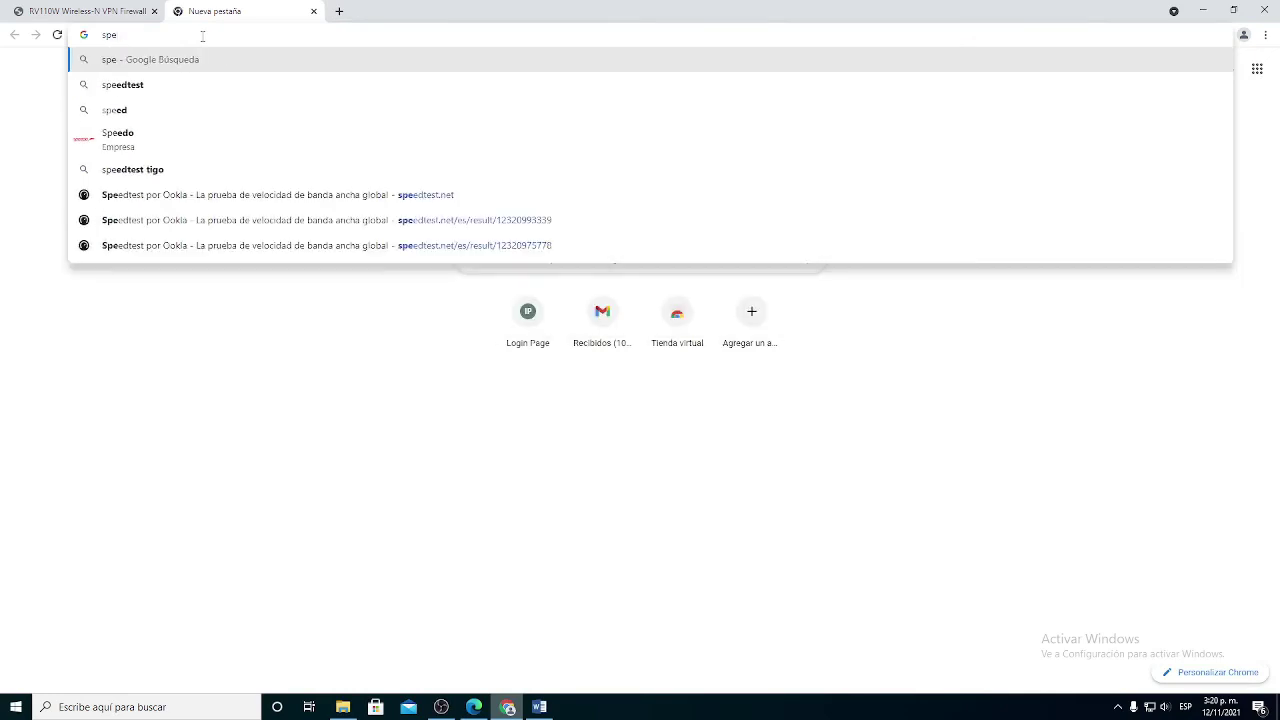
pyautogui.press('Down')
pyautogui.press('Down')
pyautogui.press('Up')
pyautogui.press('Return')
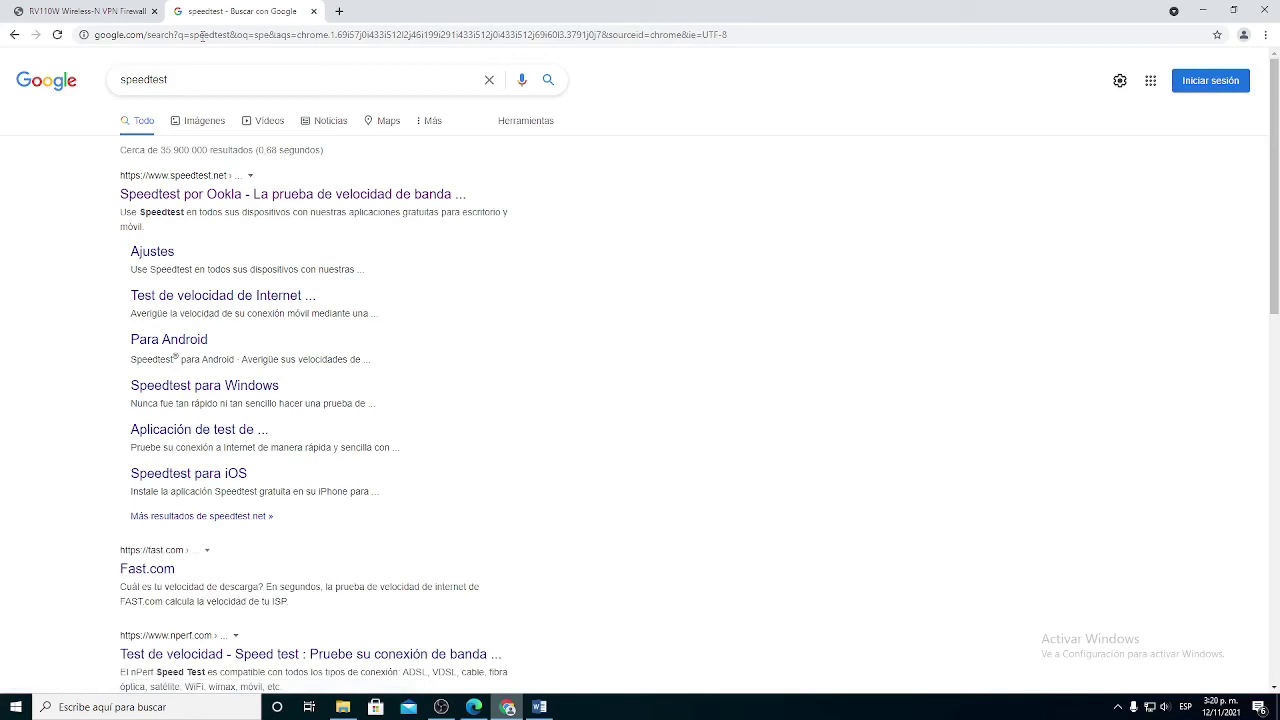
# Step: Run the Speedtest by Ookla test: 320 ms ping, 1.81 Mbps down, 0.09 Mbps up
pyautogui.click(174, 198)
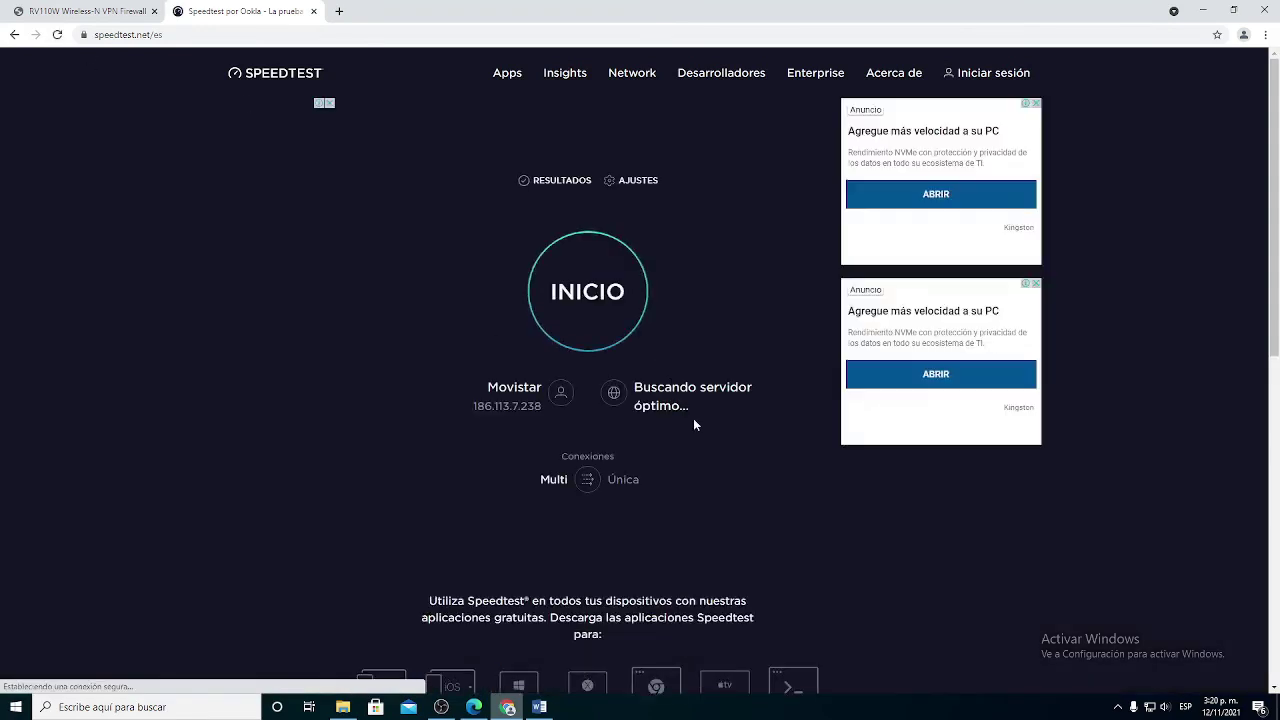
pyautogui.click(587, 331)
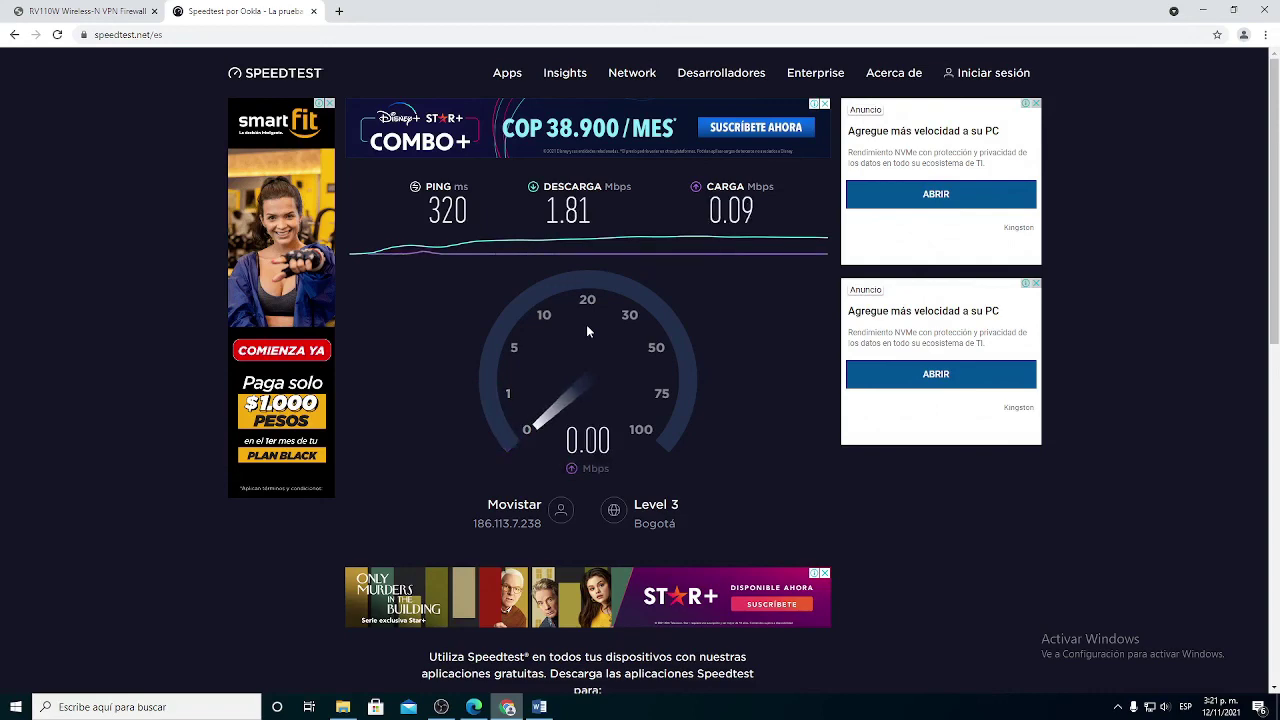
pyautogui.click(20, 9)
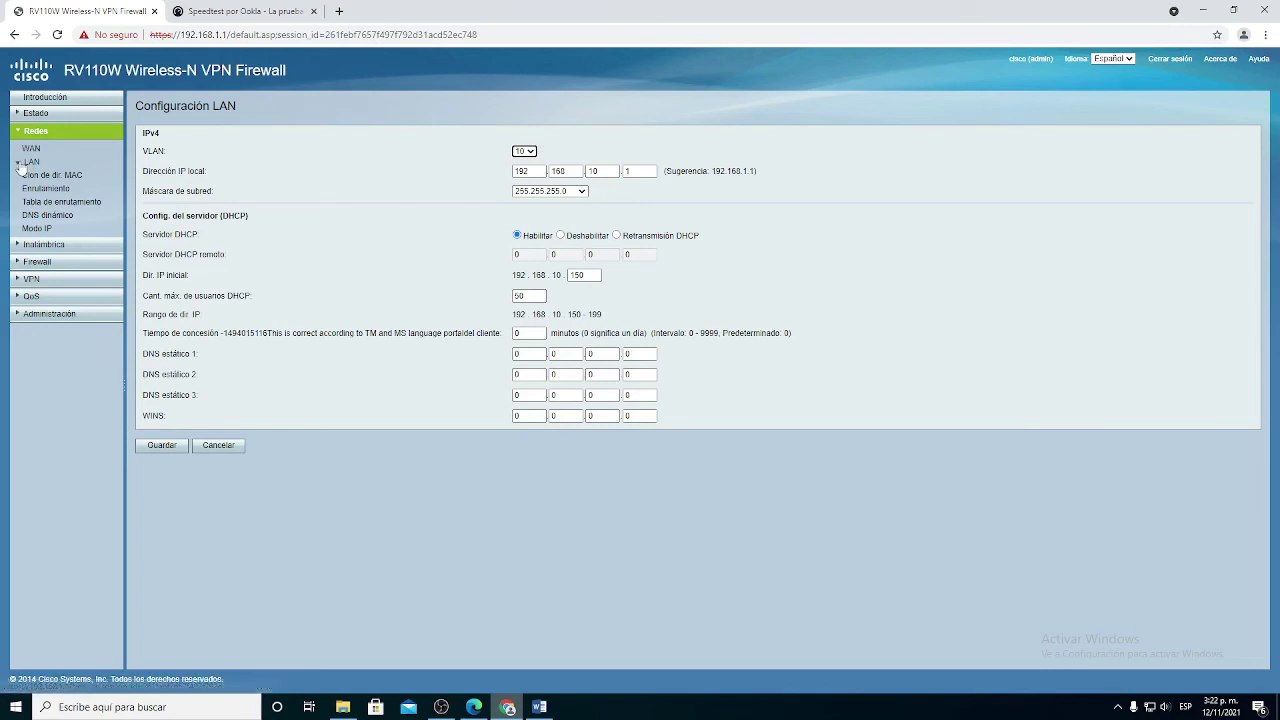
# Step: Open the guest network's Administración del ancho de banda page showing upstream 256 and downstream 2905 Kbit/s
pyautogui.click(48, 246)
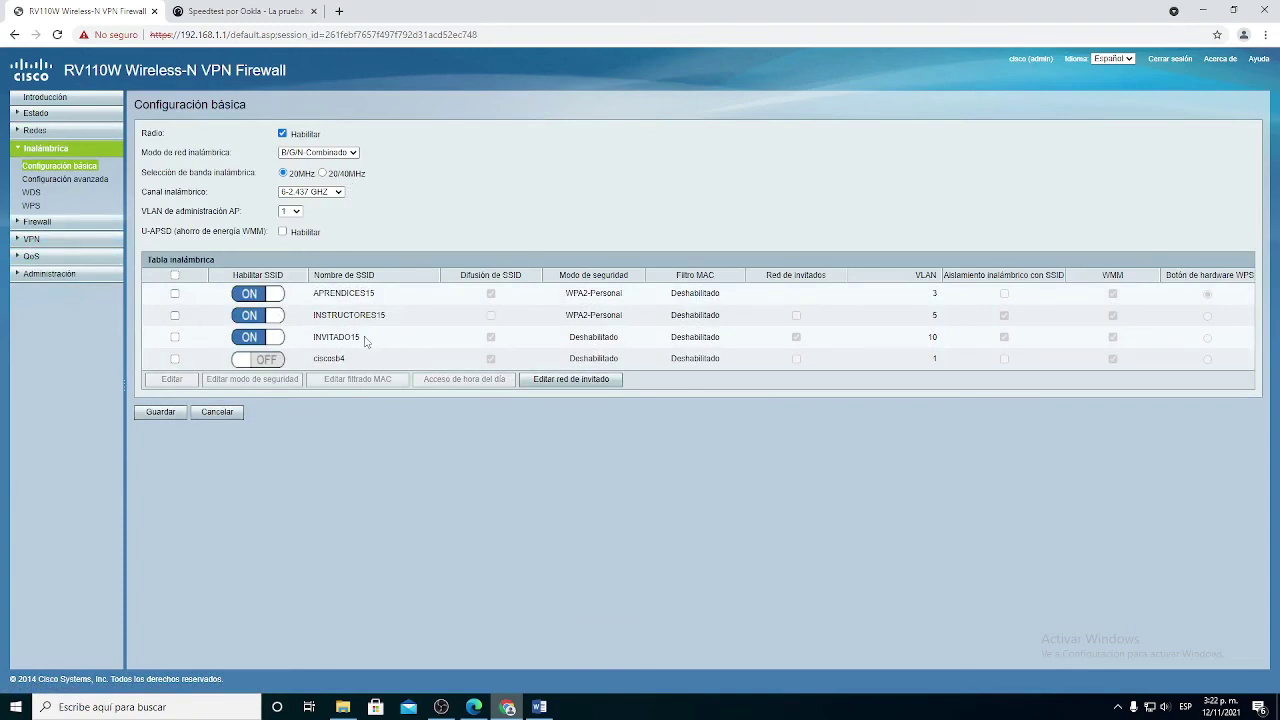
pyautogui.click(548, 380)
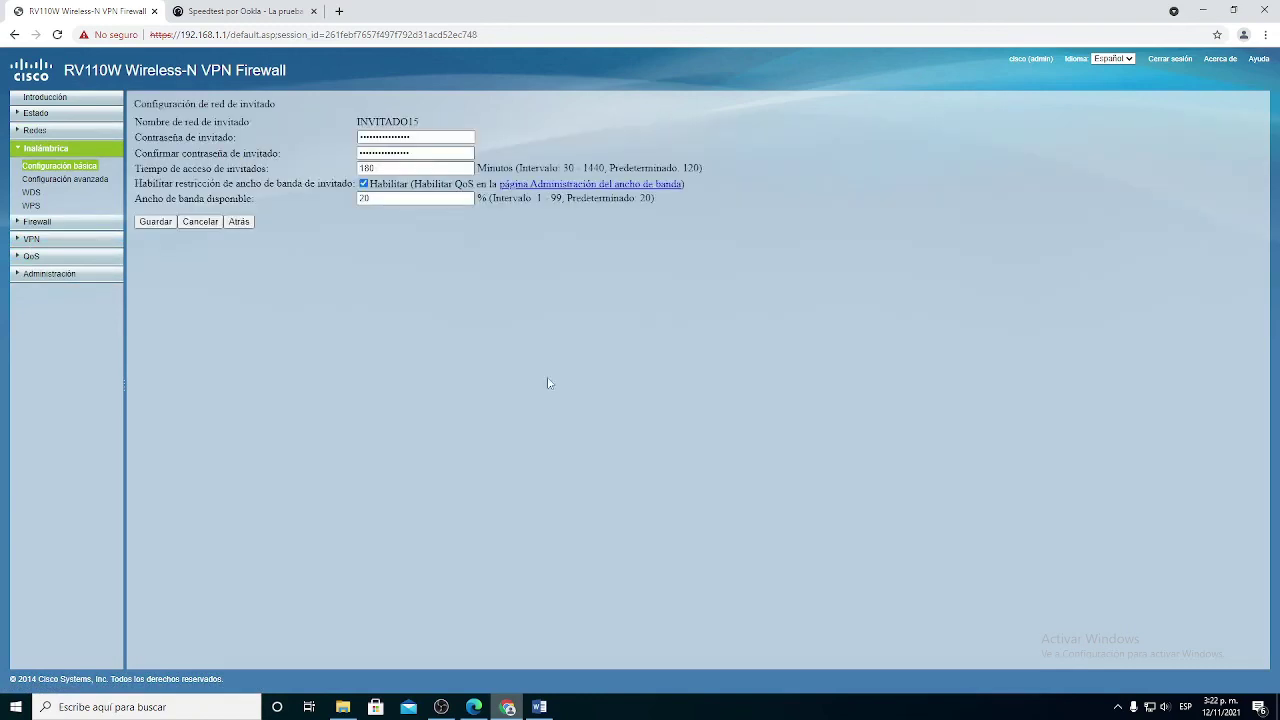
pyautogui.click(530, 186)
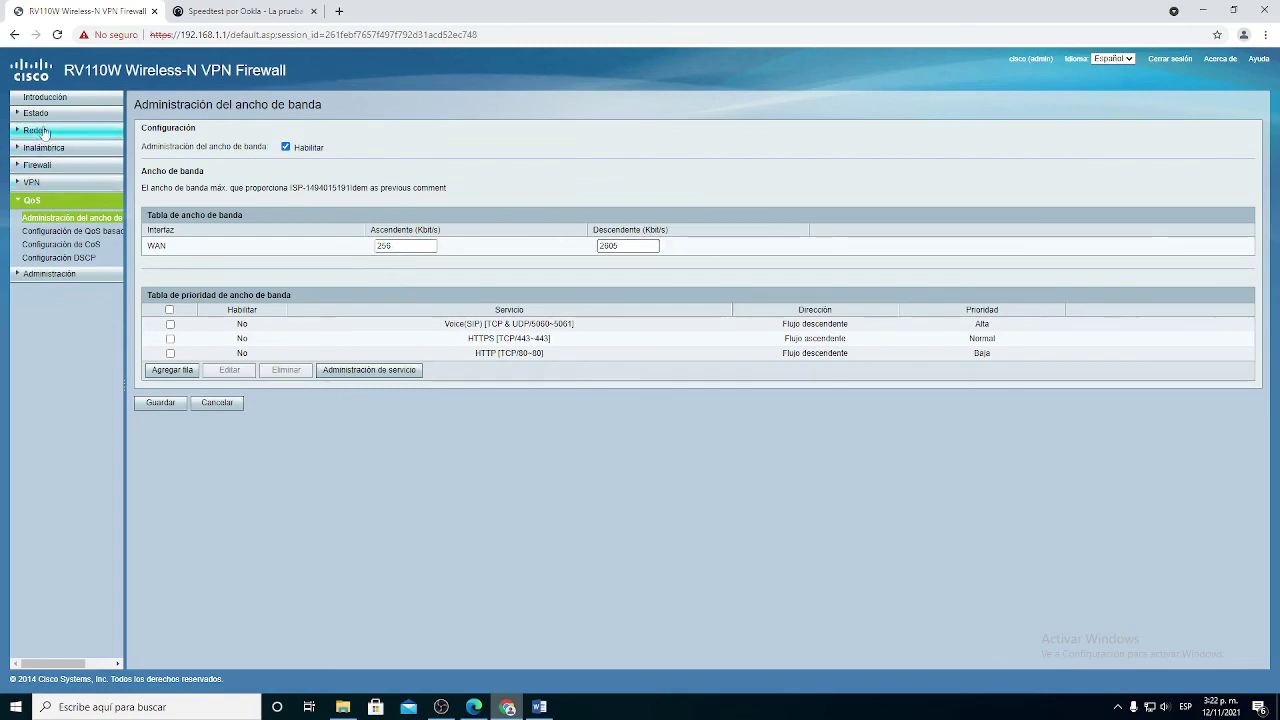
pyautogui.click(50, 166)
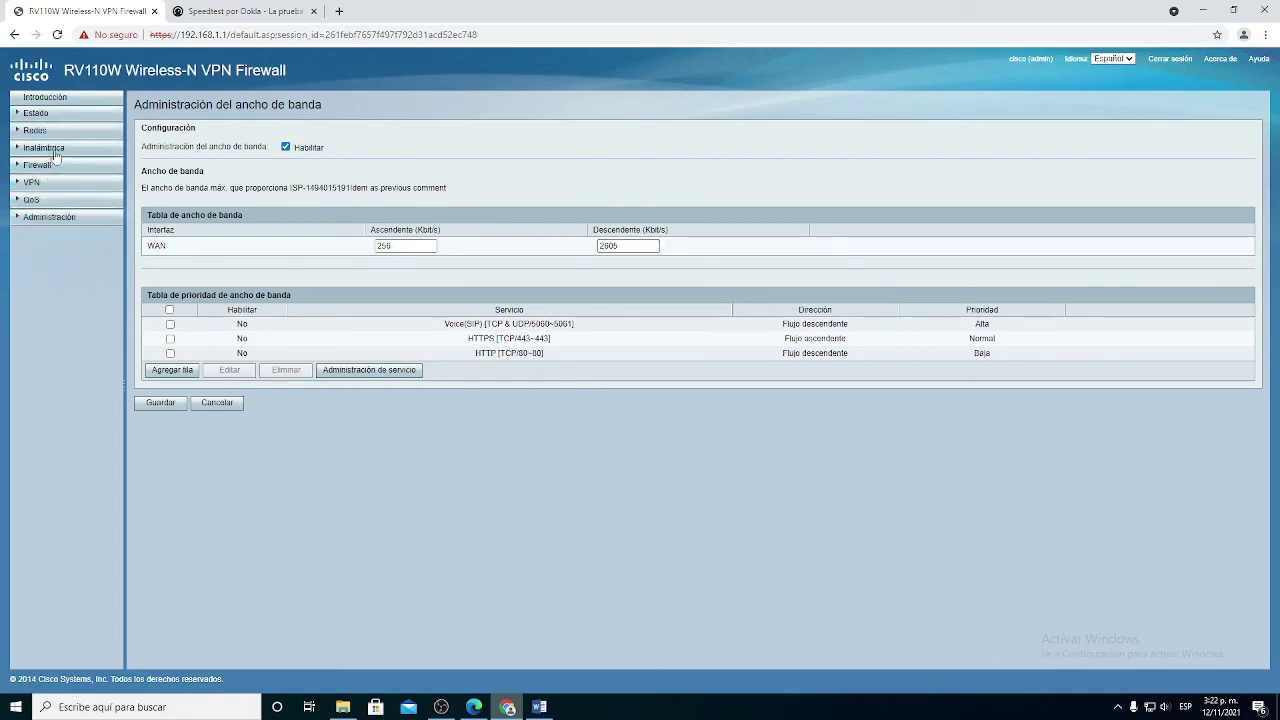